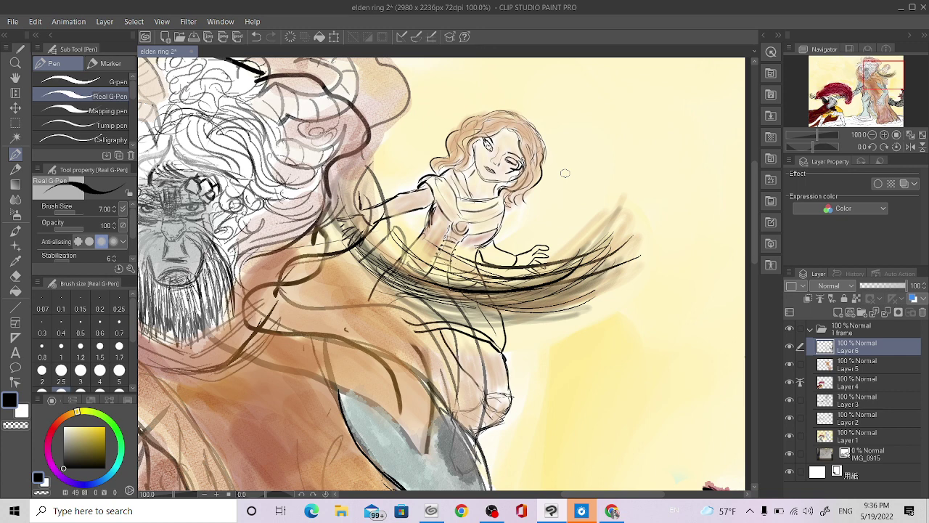
Add a new raster layer above Layer 6 for colouring the ground.
left_click(565, 173)
left_click(922, 135)
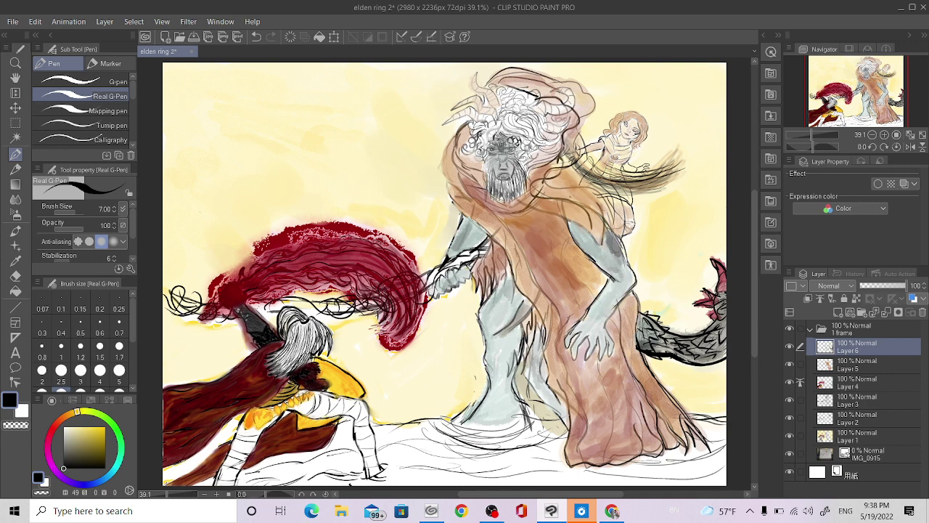
left_click_drag(611, 188, 611, 197)
left_click(923, 135)
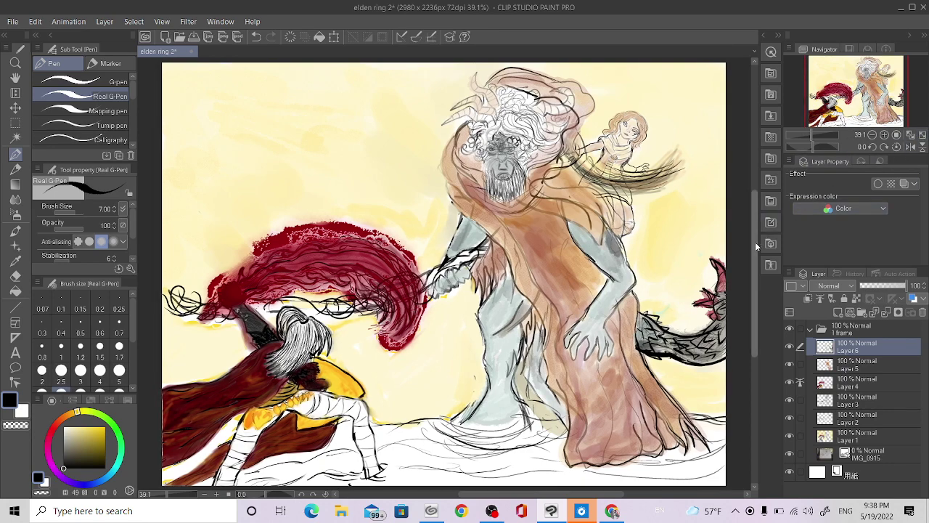
left_click_drag(755, 242, 752, 287)
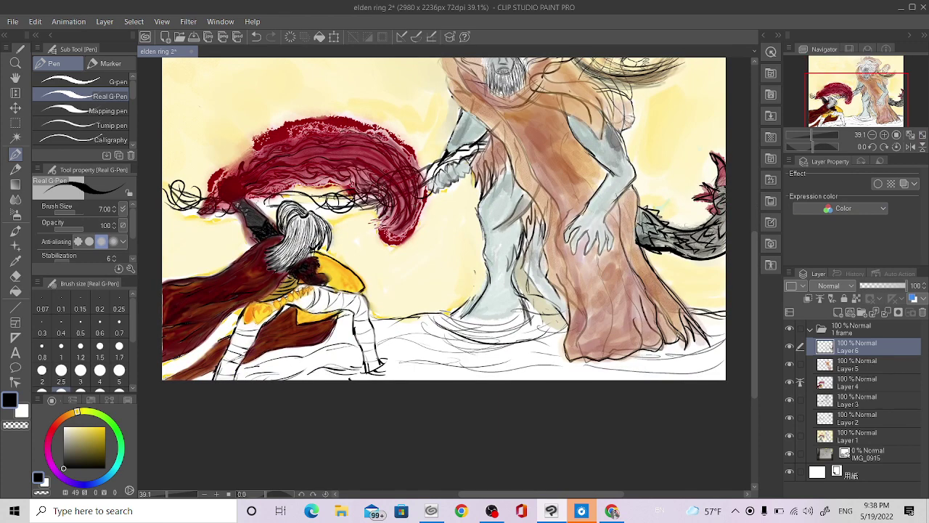
left_click(839, 311)
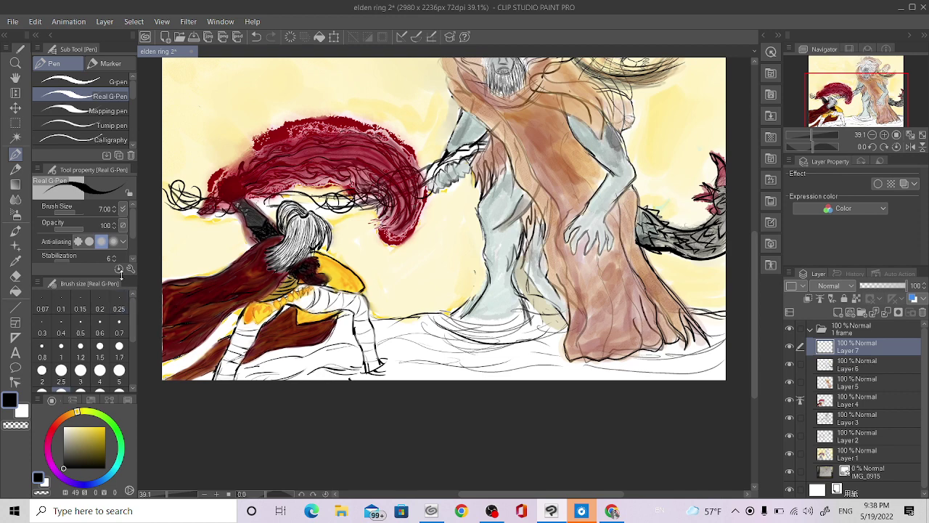
Set up the Highlight airbrush with a pale cream colour and a brush size of 25.
left_click(16, 198)
left_click(16, 214)
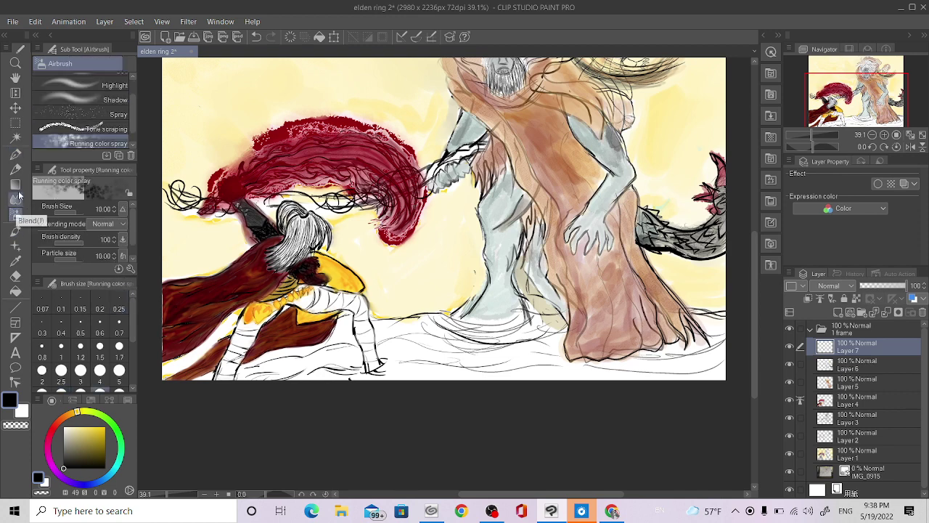
left_click(75, 100)
left_click(70, 85)
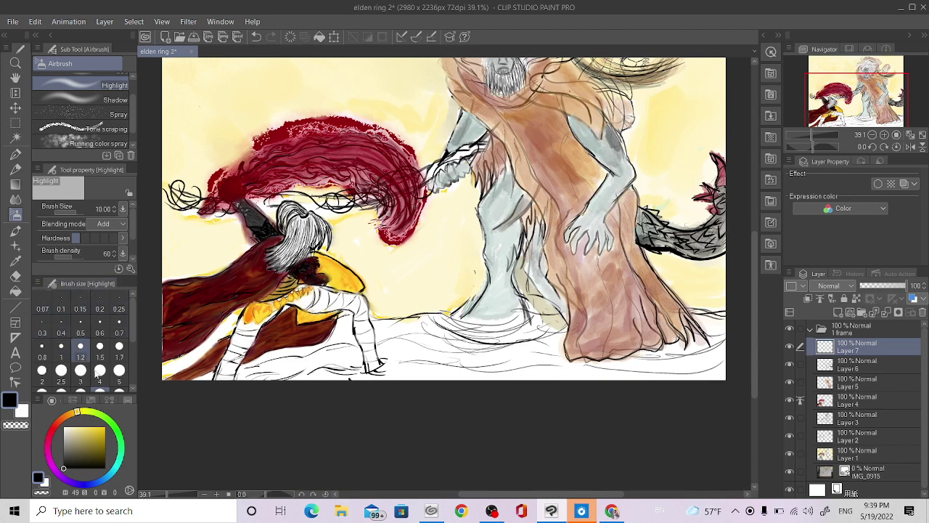
left_click(68, 427)
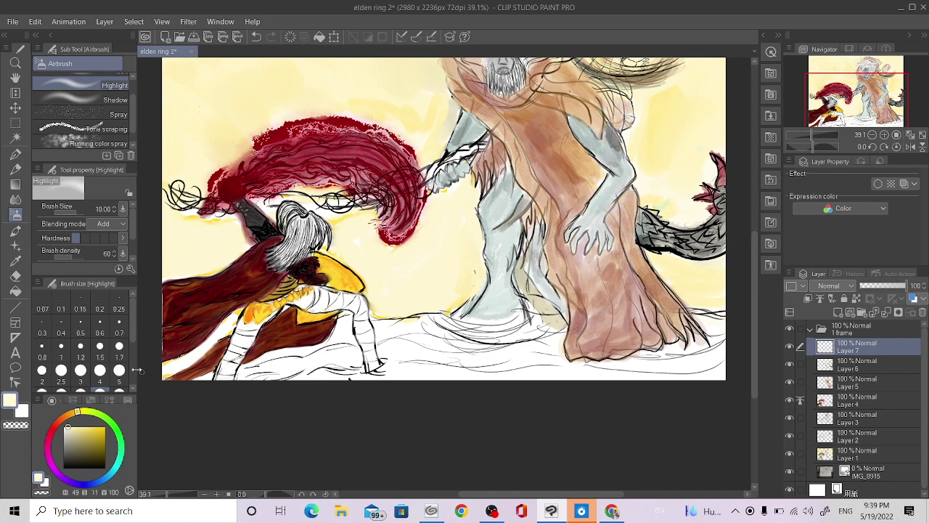
left_click_drag(134, 331, 134, 351)
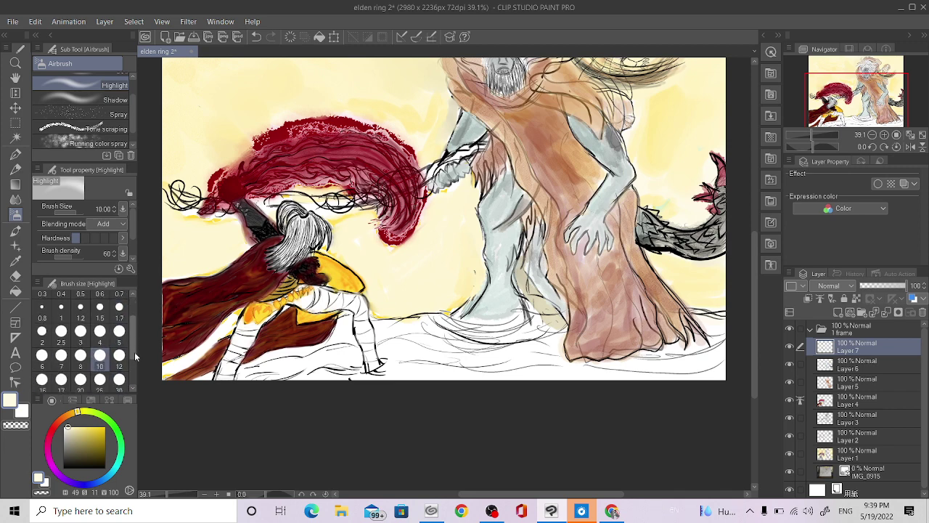
left_click(99, 371)
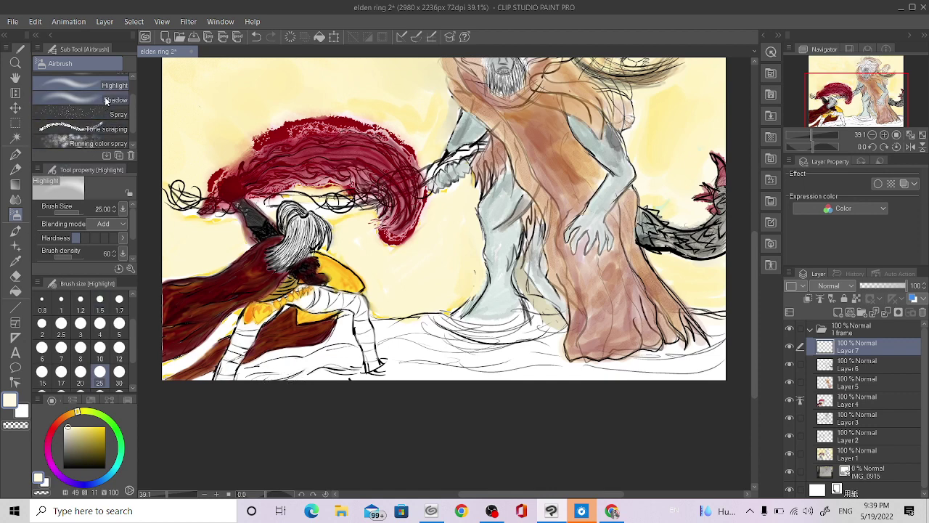
Try shading the white ground in pale cream with the Shadow airbrush at size 25.
scroll(134, 125, "down", 1)
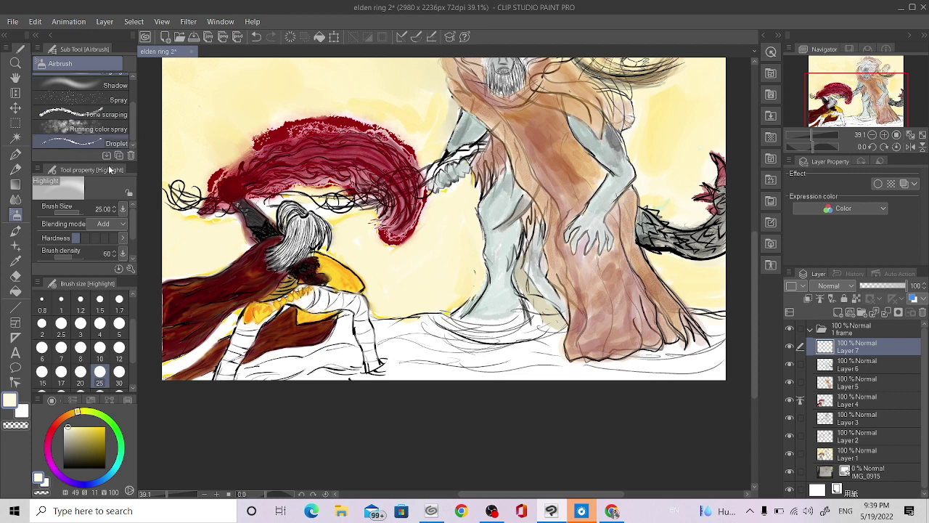
key("ctrl+minus")
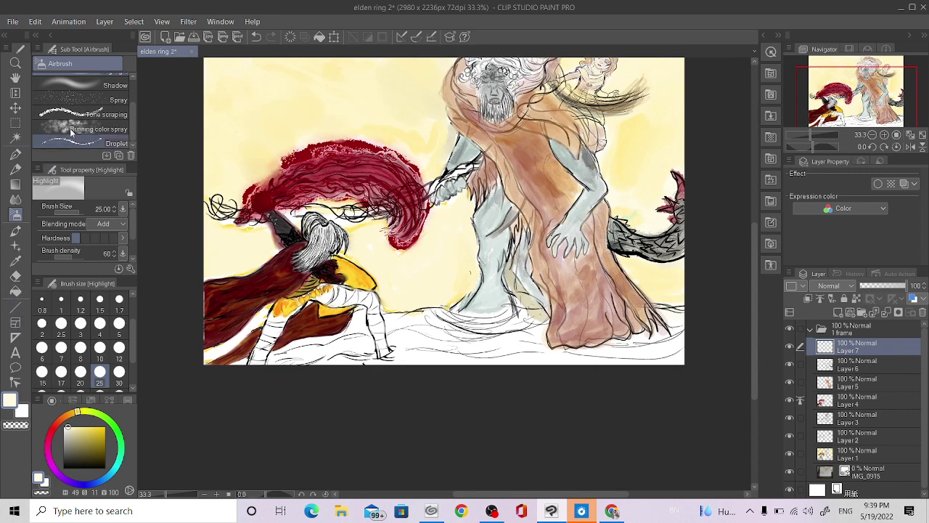
left_click(85, 83)
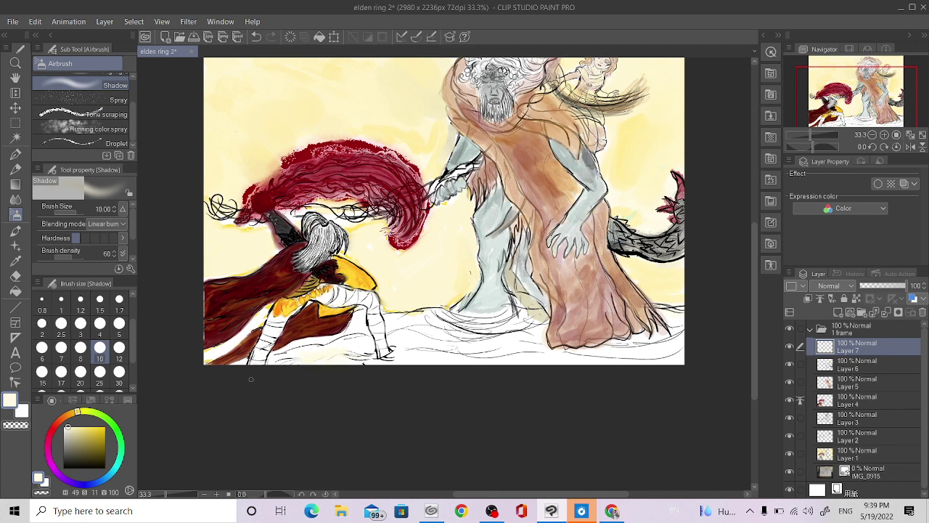
left_click(100, 372)
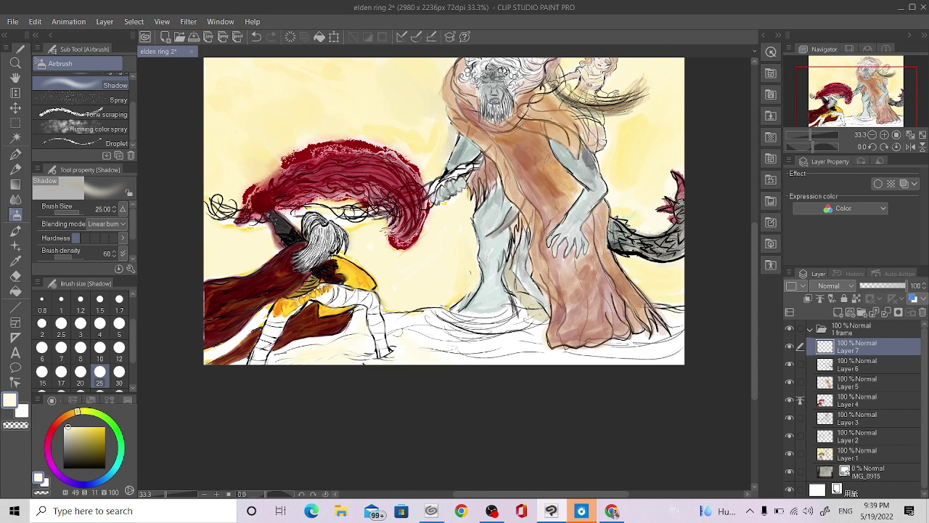
mouse_move(434, 336)
left_mouse_down()
mouse_move(465, 316)
mouse_move(453, 331)
mouse_move(466, 360)
mouse_move(486, 355)
mouse_move(482, 362)
mouse_move(464, 345)
mouse_move(555, 353)
mouse_move(538, 340)
mouse_move(588, 365)
mouse_move(624, 349)
mouse_move(603, 360)
mouse_move(560, 358)
left_mouse_up()
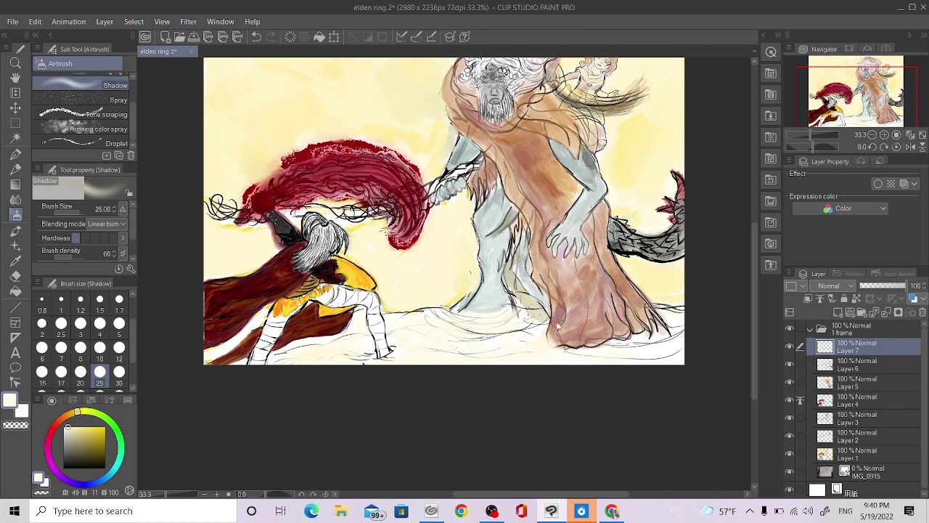
key("ctrl+z")
key("ctrl+z")
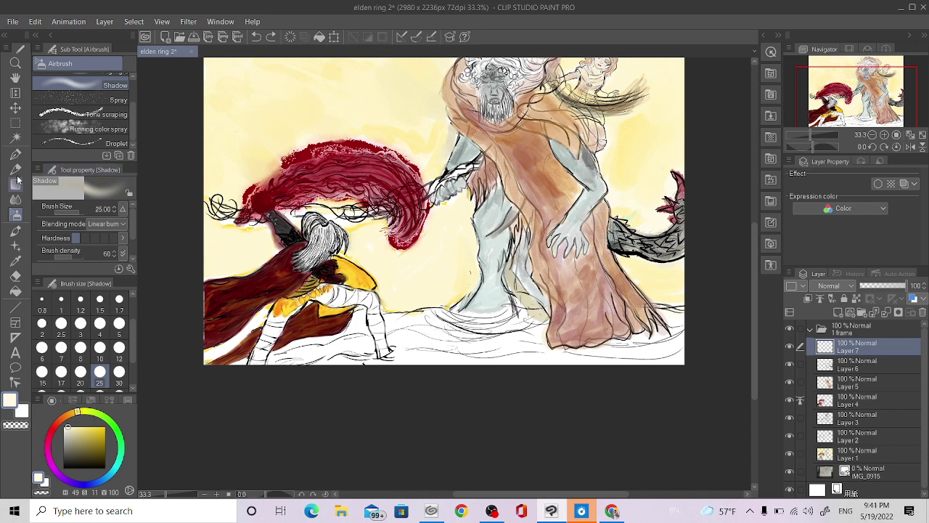
Tint the white ground pale cream with the Colored pencil at brush size 80.
left_click(16, 172)
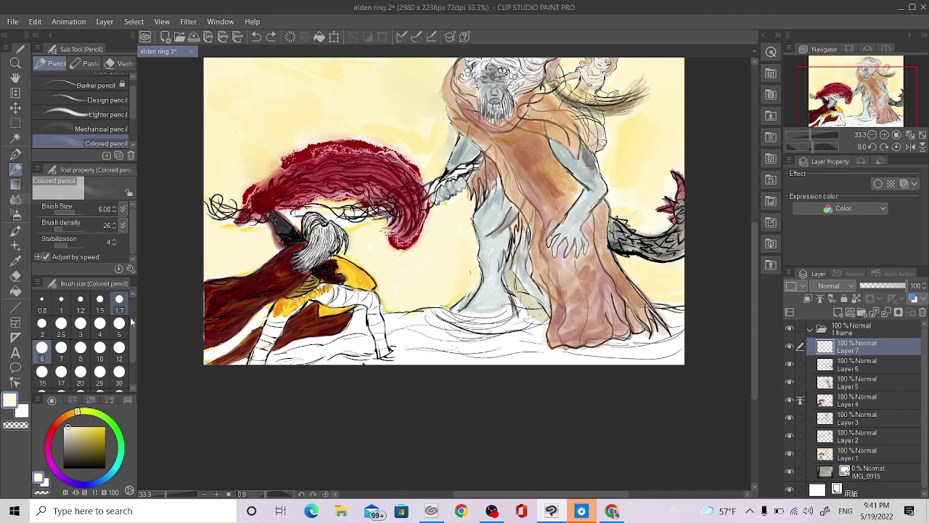
left_click(100, 371)
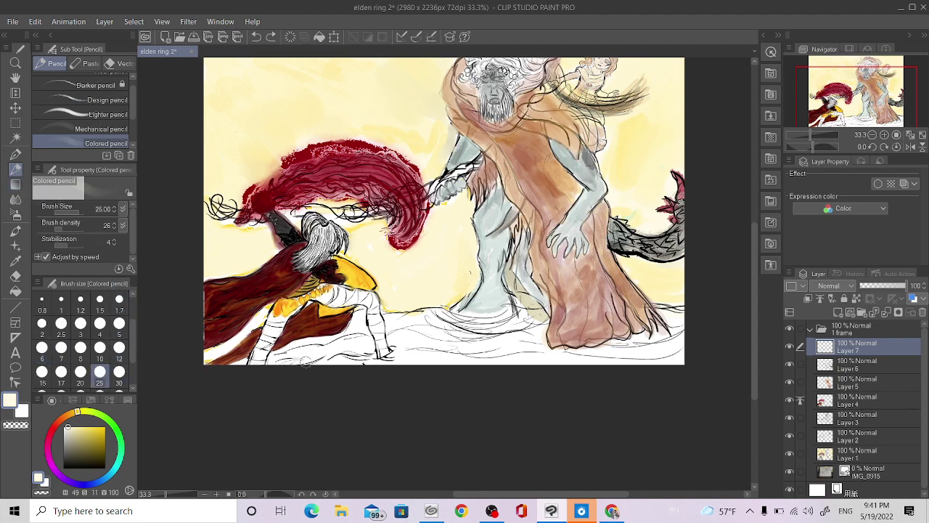
scroll(134, 384, "down", 2)
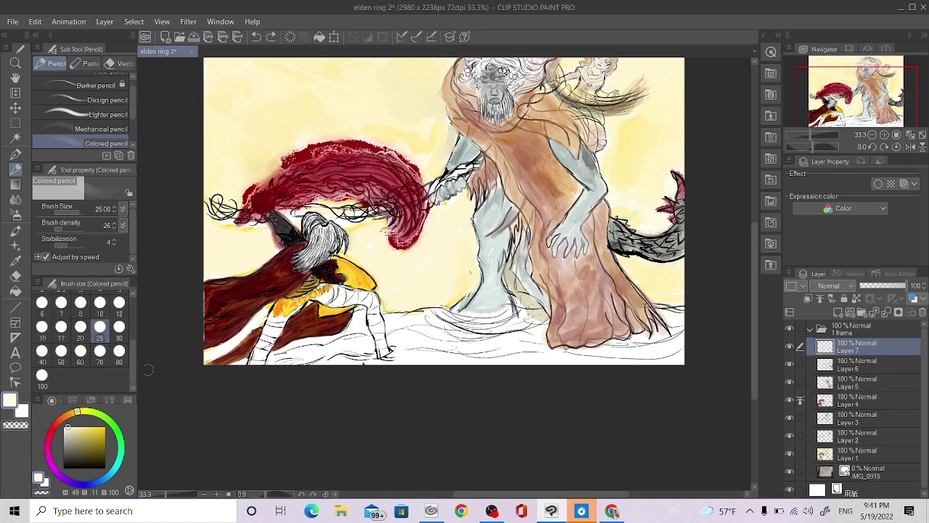
left_click(119, 352)
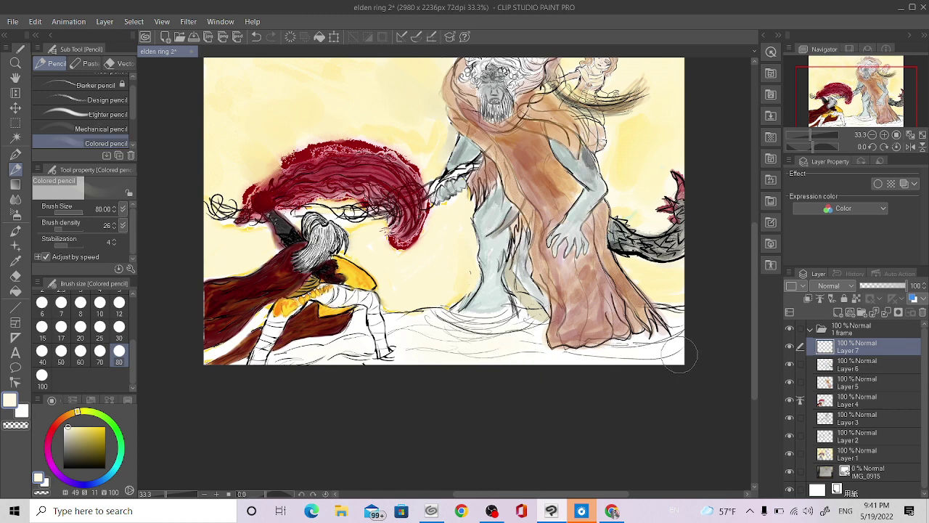
left_click_drag(680, 354, 686, 310)
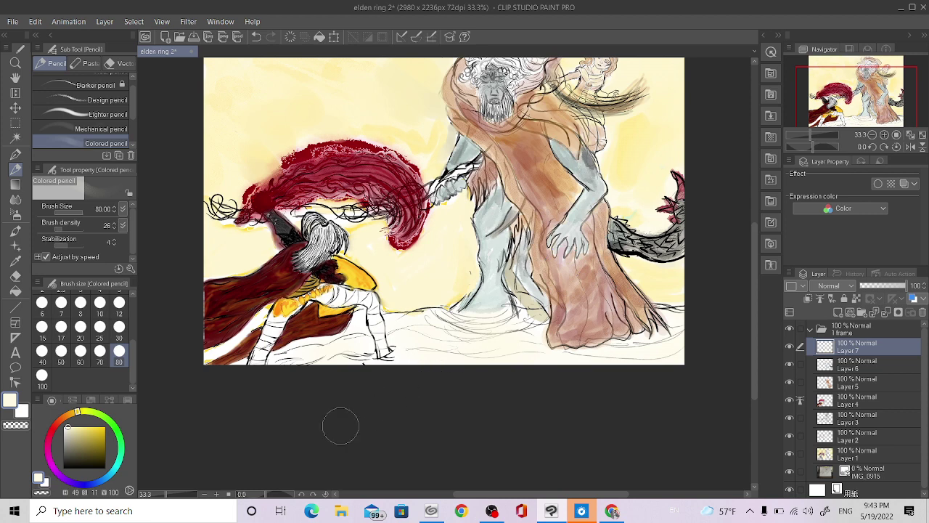
Shade the ground with light cyan and with pale yellow sampled from the background, using the Colored pencil.
left_click(98, 437)
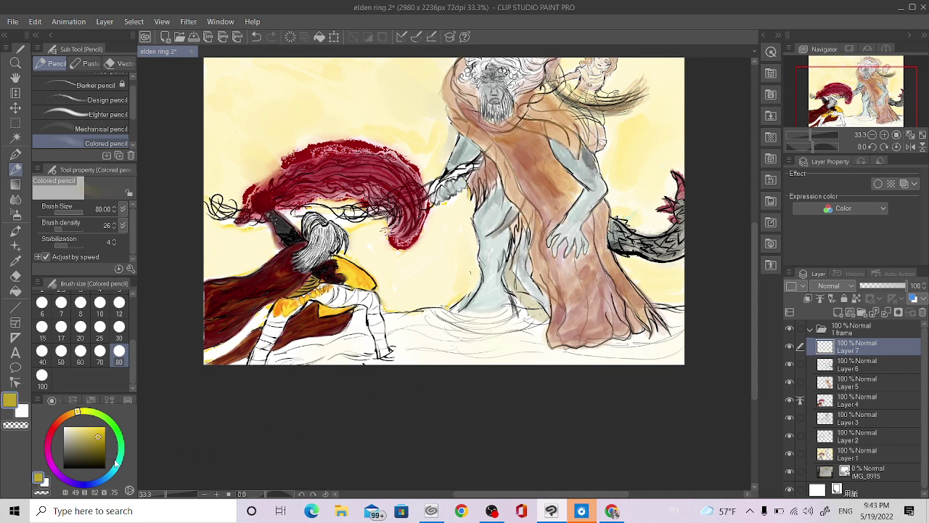
mouse_move(88, 483)
left_mouse_down()
mouse_move(105, 483)
mouse_move(126, 462)
mouse_move(116, 469)
left_mouse_up()
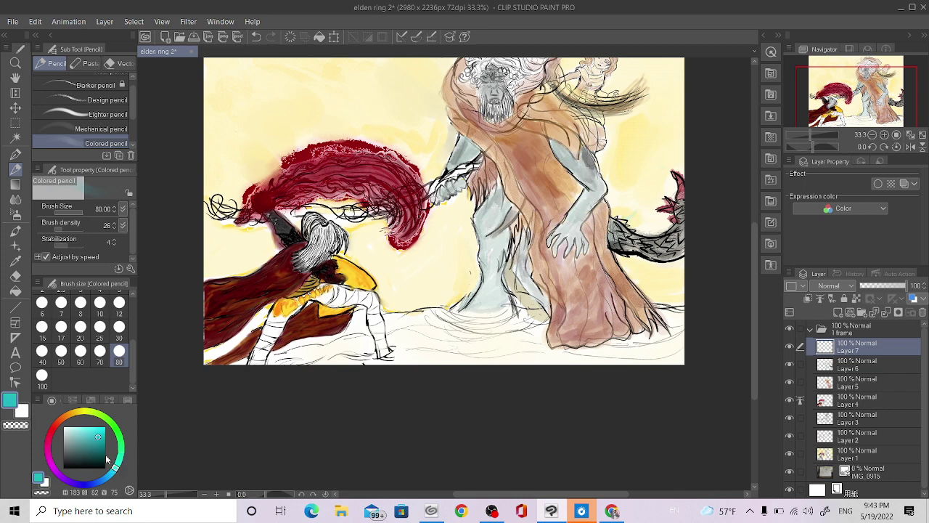
left_click_drag(95, 434, 74, 429)
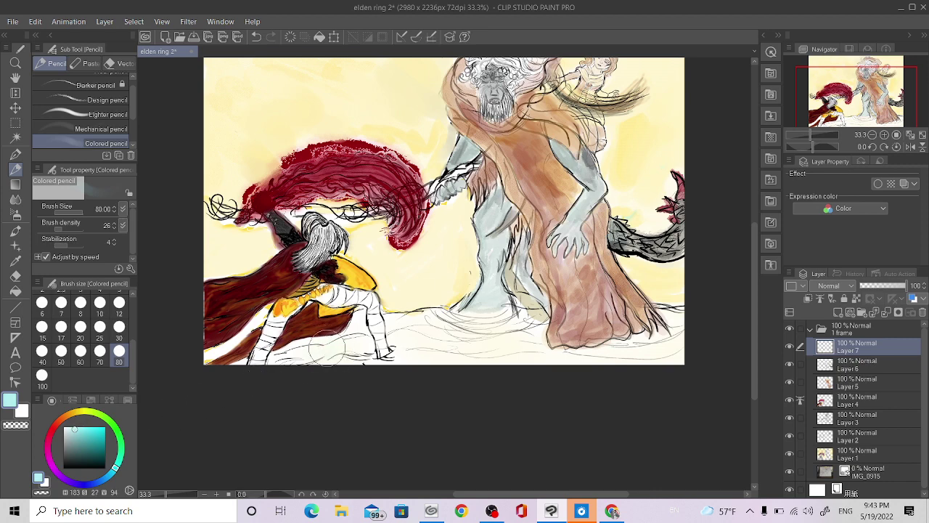
mouse_move(356, 351)
left_mouse_down()
mouse_move(438, 329)
mouse_move(413, 330)
mouse_move(451, 350)
mouse_move(442, 368)
mouse_move(421, 358)
mouse_move(462, 352)
mouse_move(459, 342)
mouse_move(470, 338)
mouse_move(502, 343)
mouse_move(501, 330)
mouse_move(531, 335)
mouse_move(511, 319)
mouse_move(534, 342)
mouse_move(516, 350)
mouse_move(559, 358)
mouse_move(493, 358)
mouse_move(690, 354)
mouse_move(618, 354)
left_mouse_up()
left_click(439, 297, "alt")
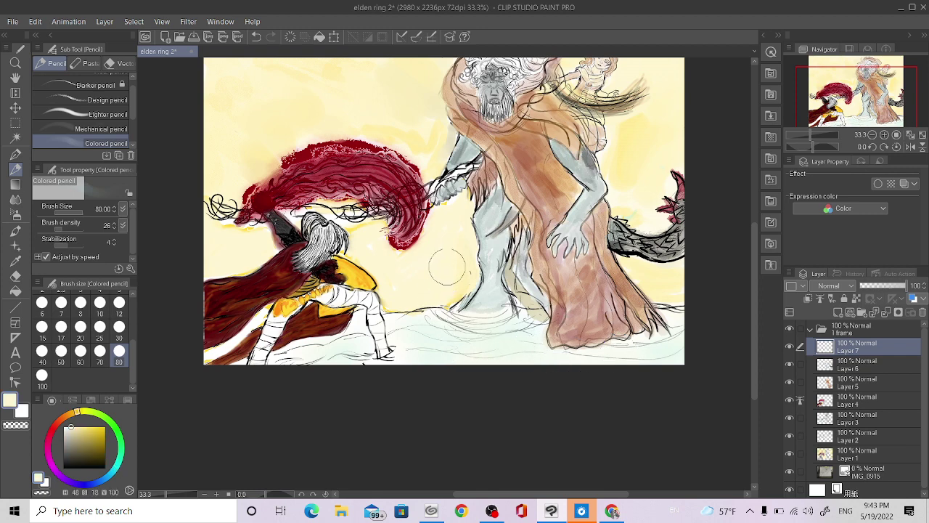
left_click(462, 272, "alt")
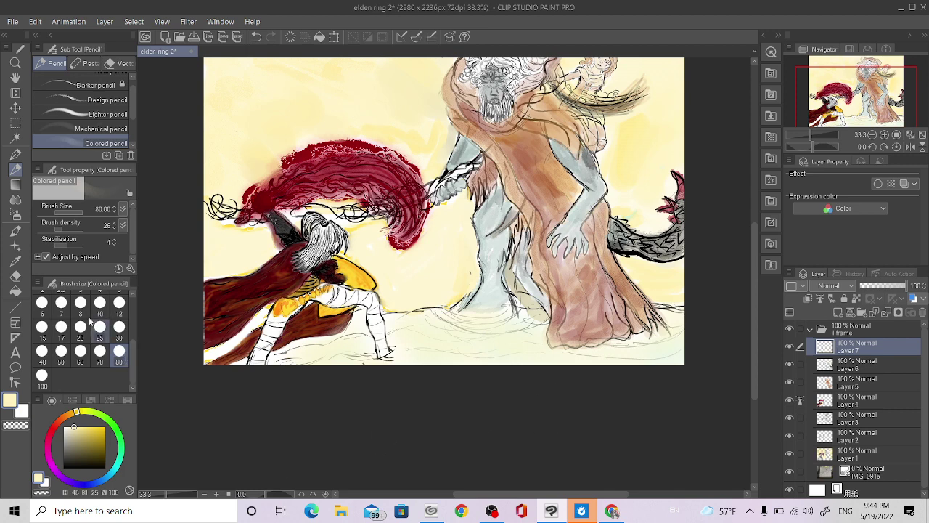
Draw black ripple lines with the Real G-Pen across the ground from the warrior's legs to the far canvas edge.
left_click(12, 231)
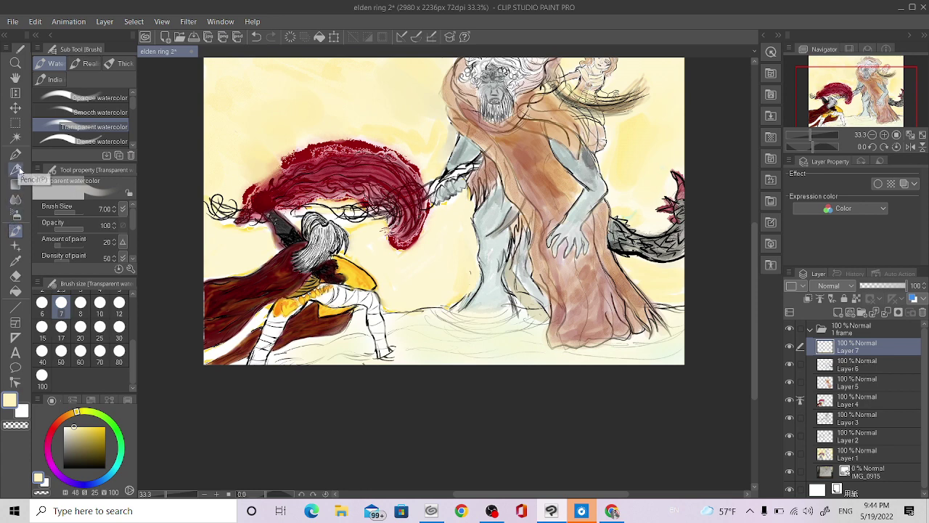
left_click(16, 159)
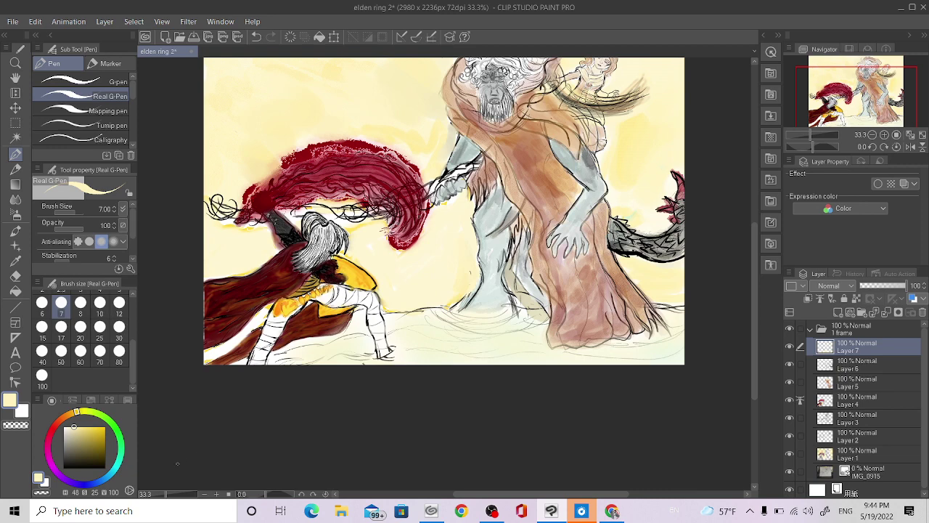
left_click(104, 467)
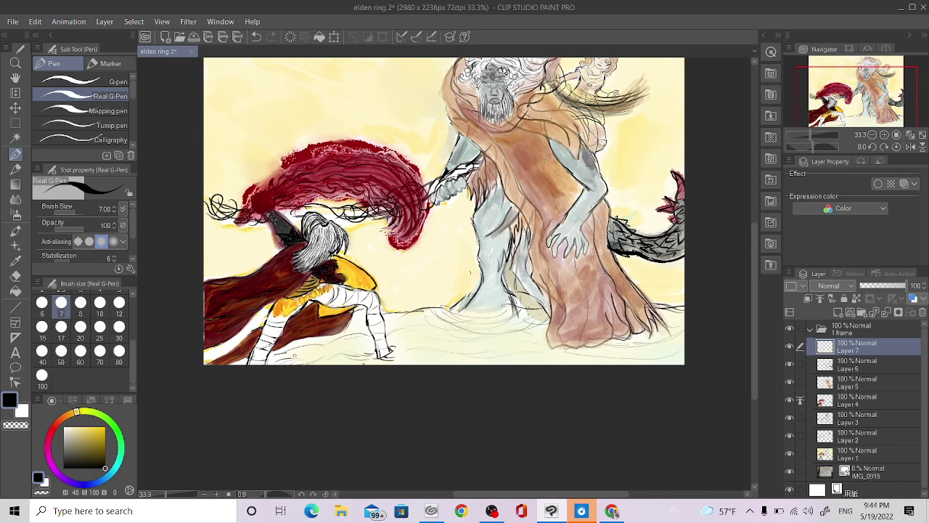
left_click_drag(289, 354, 368, 331)
left_click_drag(292, 360, 361, 350)
mouse_move(404, 328)
left_mouse_down()
mouse_move(452, 314)
mouse_move(531, 316)
left_mouse_up()
mouse_move(458, 322)
left_mouse_down()
mouse_move(509, 316)
mouse_move(470, 306)
mouse_move(512, 305)
left_mouse_up()
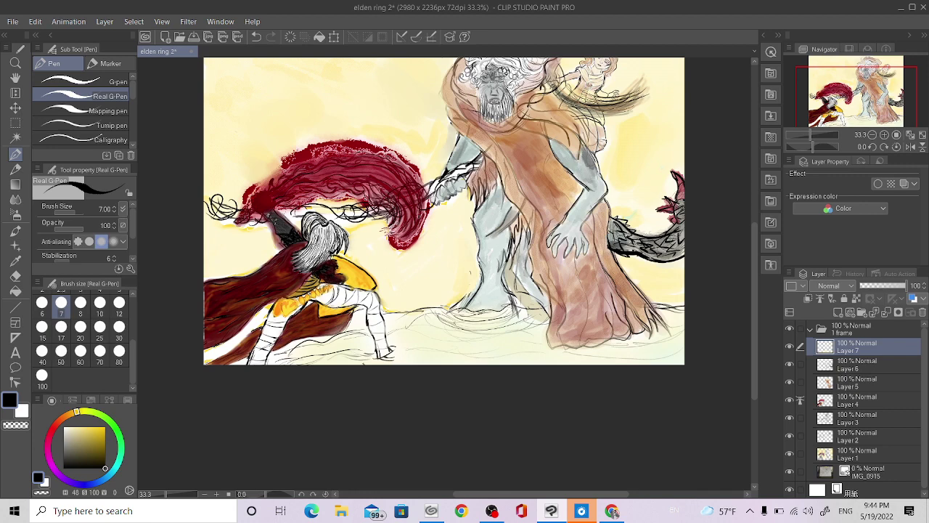
mouse_move(424, 328)
left_mouse_down()
mouse_move(457, 321)
mouse_move(450, 332)
mouse_move(486, 332)
left_mouse_up()
mouse_move(421, 355)
left_mouse_down()
mouse_move(547, 345)
mouse_move(553, 333)
mouse_move(617, 357)
mouse_move(671, 350)
mouse_move(684, 333)
mouse_move(675, 315)
mouse_move(685, 315)
left_mouse_up()
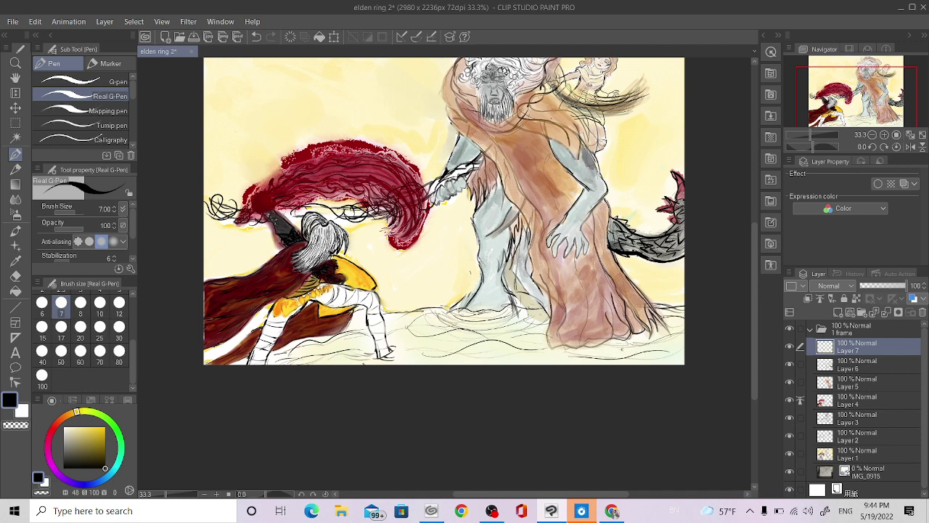
Ink dense curved black ripples in the water around the giant's feet and robe.
left_click_drag(584, 351, 614, 346)
left_click_drag(512, 340, 549, 333)
mouse_move(482, 333)
left_mouse_down()
mouse_move(530, 315)
mouse_move(542, 324)
left_mouse_up()
left_click_drag(481, 350, 504, 343)
left_click_drag(405, 337, 463, 322)
mouse_move(404, 328)
left_mouse_down()
mouse_move(443, 335)
mouse_move(474, 326)
mouse_move(438, 323)
mouse_move(515, 319)
left_mouse_up()
left_click_drag(484, 330, 512, 329)
left_click_drag(442, 332, 511, 322)
left_click_drag(433, 309, 476, 333)
left_click_drag(477, 331, 498, 330)
mouse_move(421, 328)
left_mouse_down()
mouse_move(431, 318)
mouse_move(452, 334)
mouse_move(440, 334)
mouse_move(510, 331)
left_mouse_up()
mouse_move(506, 318)
left_mouse_down()
mouse_move(520, 332)
mouse_move(495, 343)
left_mouse_up()
left_click_drag(453, 345, 498, 341)
left_click_drag(425, 331, 457, 342)
left_click_drag(424, 327, 433, 337)
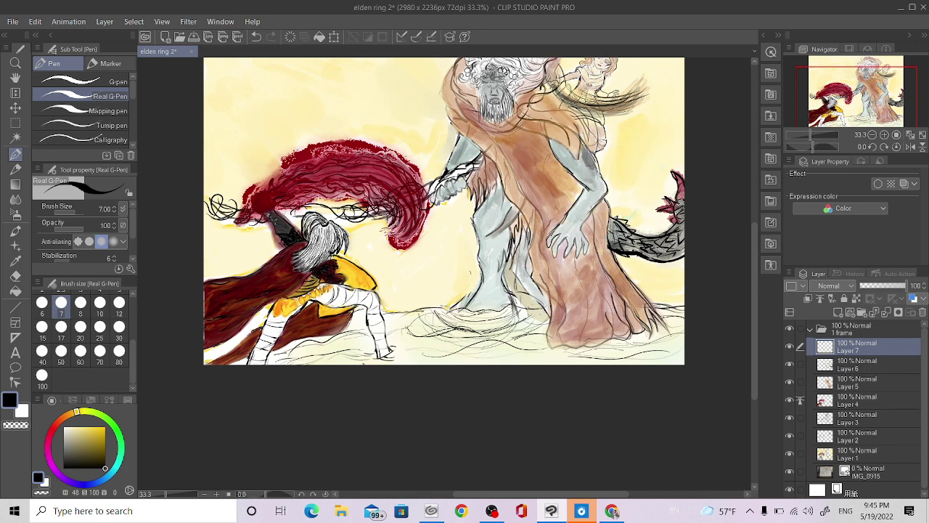
Retrace the horizon line in black on both sides of the giant and between its legs.
left_click_drag(386, 314, 456, 305)
mouse_move(515, 303)
left_mouse_down()
mouse_move(521, 312)
mouse_move(540, 308)
left_mouse_up()
left_click_drag(655, 302, 683, 309)
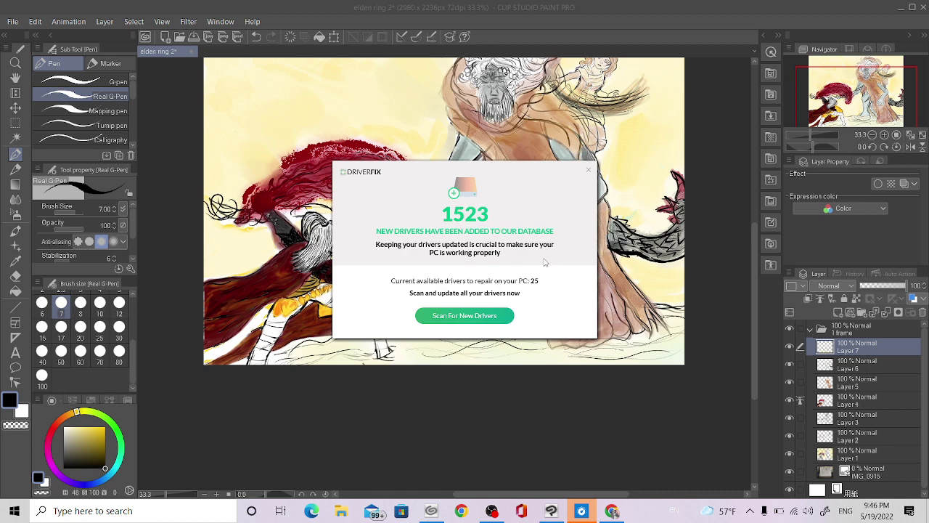
Dismiss the DriverFix pop-up and bring the giant's horns into close view.
left_click(588, 171)
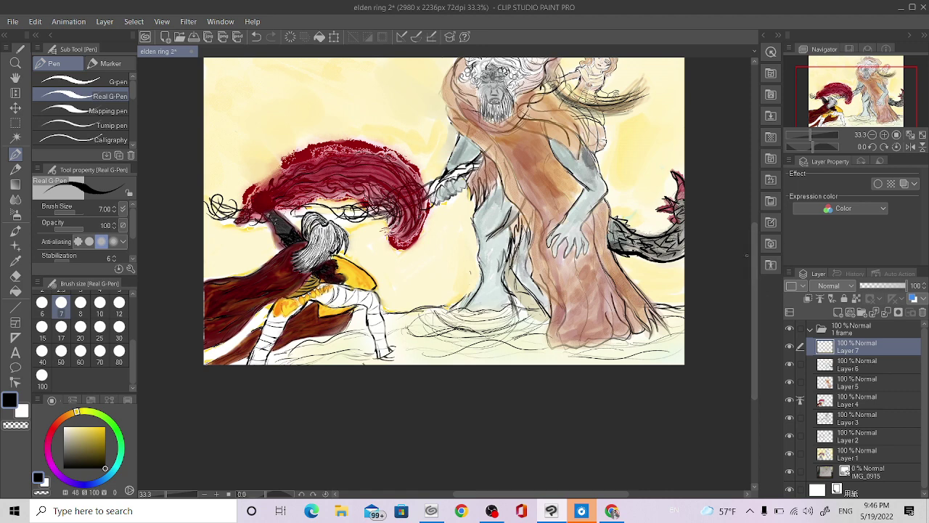
left_click_drag(755, 290, 739, 207)
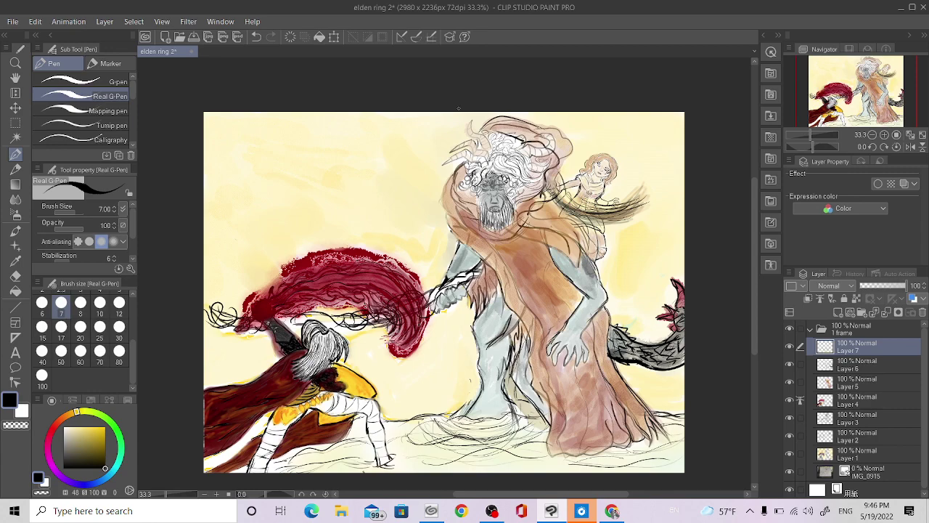
scroll(458, 107, "up", 5)
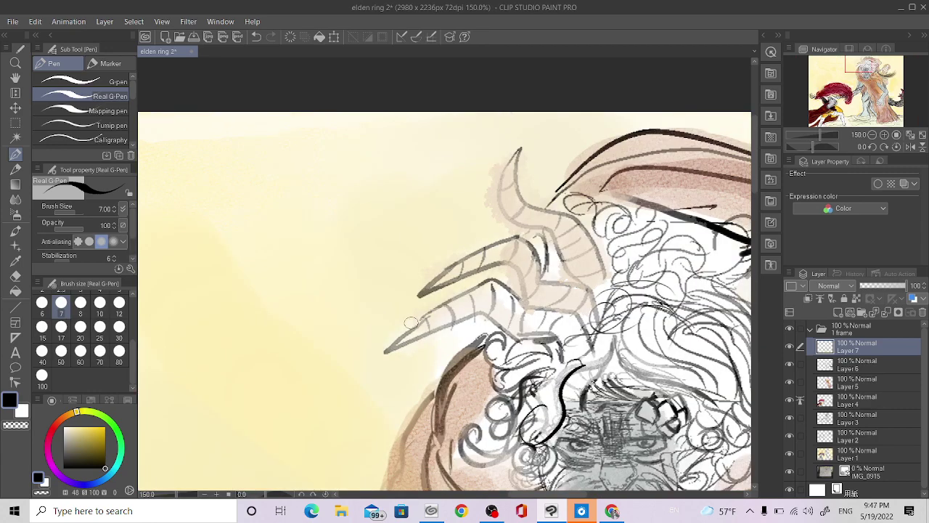
Ink the giant's lowest left-hand horn in black, tracing its outline and the ridge bands across it.
mouse_move(432, 311)
left_mouse_down()
mouse_move(386, 351)
mouse_move(484, 316)
mouse_move(472, 313)
mouse_move(516, 340)
left_mouse_up()
mouse_move(458, 319)
left_mouse_down()
mouse_move(426, 321)
mouse_move(432, 313)
mouse_move(424, 314)
mouse_move(407, 329)
mouse_move(493, 279)
mouse_move(537, 304)
mouse_move(526, 305)
mouse_move(574, 309)
mouse_move(587, 339)
left_mouse_up()
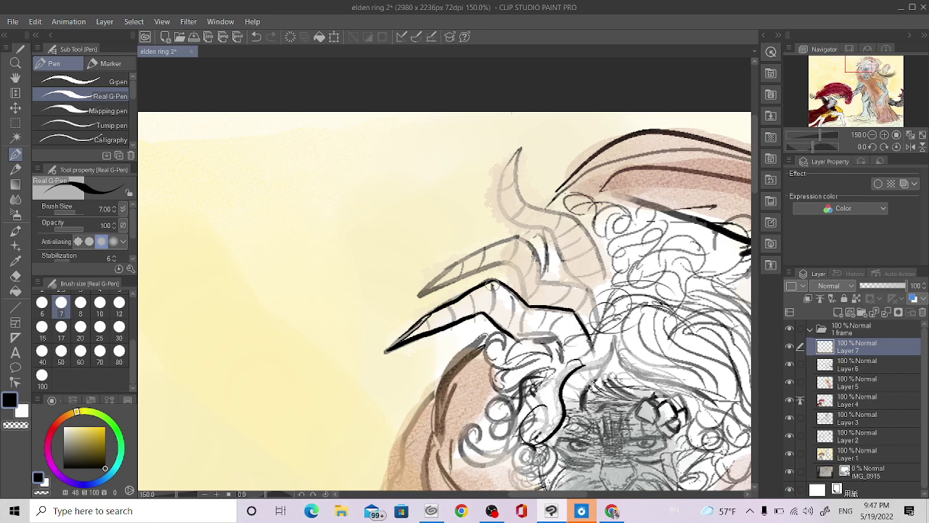
mouse_move(492, 283)
left_mouse_down()
mouse_move(493, 305)
mouse_move(481, 308)
mouse_move(471, 296)
mouse_move(466, 318)
mouse_move(446, 306)
mouse_move(428, 328)
left_mouse_up()
mouse_move(511, 292)
left_mouse_down()
mouse_move(516, 324)
mouse_move(554, 333)
left_mouse_up()
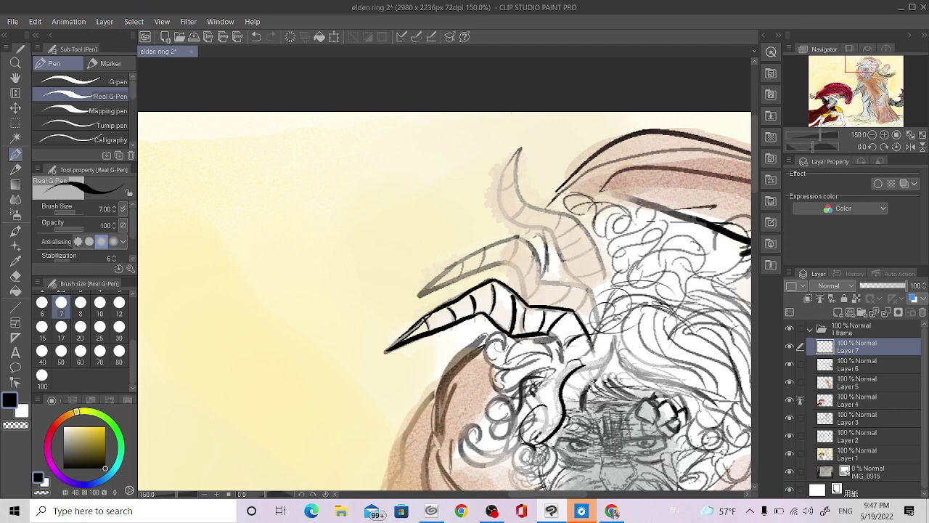
Ink the curls hanging beneath the lowest left-hand horn and the long wavy lock above the forehead.
mouse_move(501, 341)
left_mouse_down()
mouse_move(492, 346)
mouse_move(505, 367)
left_mouse_up()
mouse_move(559, 356)
left_mouse_down()
mouse_move(494, 379)
mouse_move(571, 373)
left_mouse_up()
mouse_move(502, 398)
left_mouse_down()
mouse_move(488, 421)
mouse_move(541, 416)
mouse_move(491, 421)
mouse_move(533, 426)
left_mouse_up()
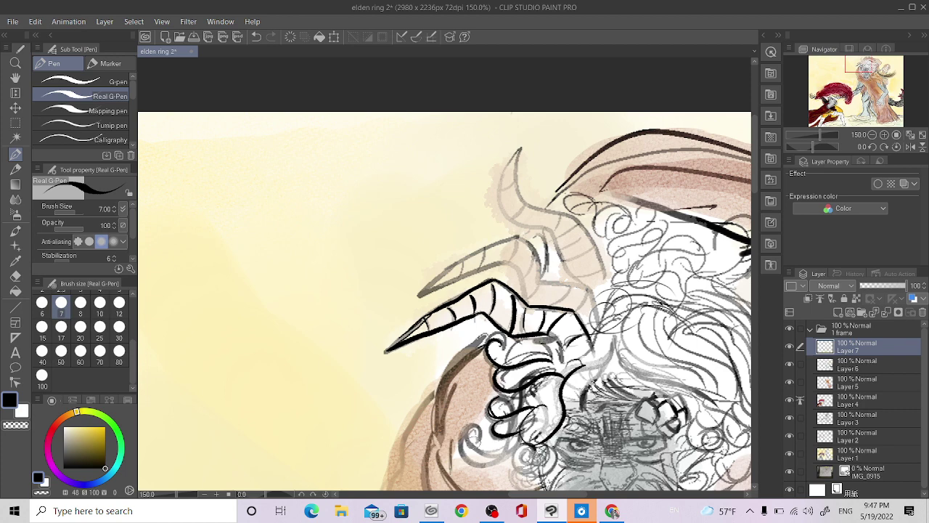
mouse_move(479, 435)
left_mouse_down()
mouse_move(469, 448)
mouse_move(475, 432)
mouse_move(466, 432)
mouse_move(476, 450)
mouse_move(525, 440)
mouse_move(468, 453)
mouse_move(517, 445)
mouse_move(530, 454)
mouse_move(520, 448)
mouse_move(539, 421)
mouse_move(547, 436)
mouse_move(541, 412)
mouse_move(558, 382)
mouse_move(617, 349)
mouse_move(708, 404)
left_mouse_up()
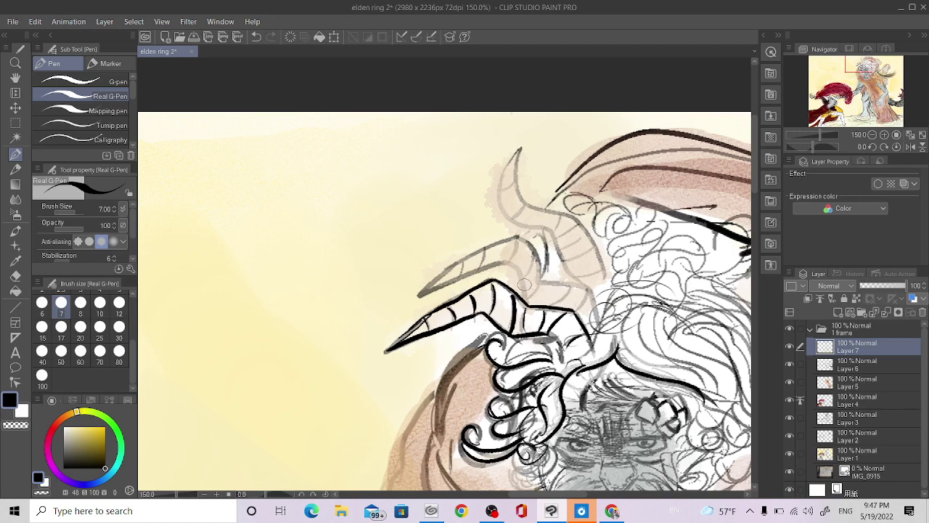
Outline the middle left-hand horn with its ridge bands and add a second wavy lock over the forehead.
left_click_drag(517, 277, 527, 304)
mouse_move(517, 265)
left_mouse_down()
mouse_move(421, 295)
mouse_move(462, 258)
mouse_move(517, 239)
mouse_move(544, 264)
mouse_move(541, 273)
mouse_move(604, 321)
left_mouse_up()
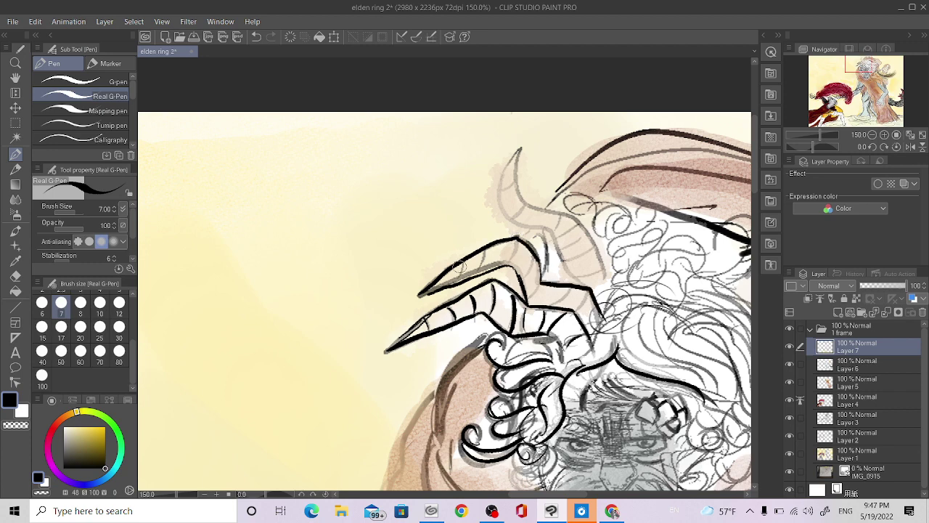
left_click_drag(466, 261, 458, 278)
mouse_move(479, 248)
left_mouse_down()
mouse_move(485, 267)
mouse_move(517, 264)
mouse_move(537, 284)
left_mouse_up()
mouse_move(536, 253)
left_mouse_down()
mouse_move(520, 303)
mouse_move(517, 292)
mouse_move(581, 312)
mouse_move(691, 370)
mouse_move(641, 322)
mouse_move(715, 382)
left_mouse_up()
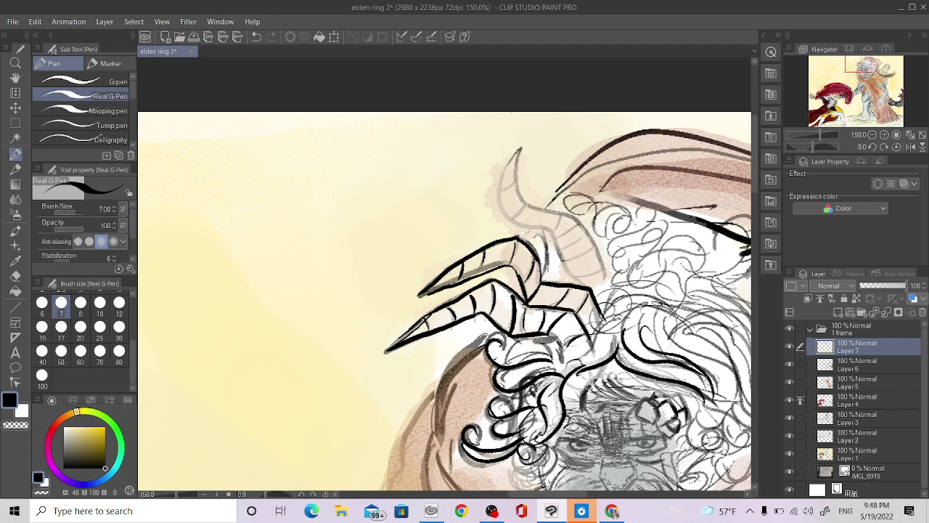
Ink the upright left-hand horn in black, tracing both edges from base to tip and its ridge bands.
left_click_drag(539, 496, 500, 496)
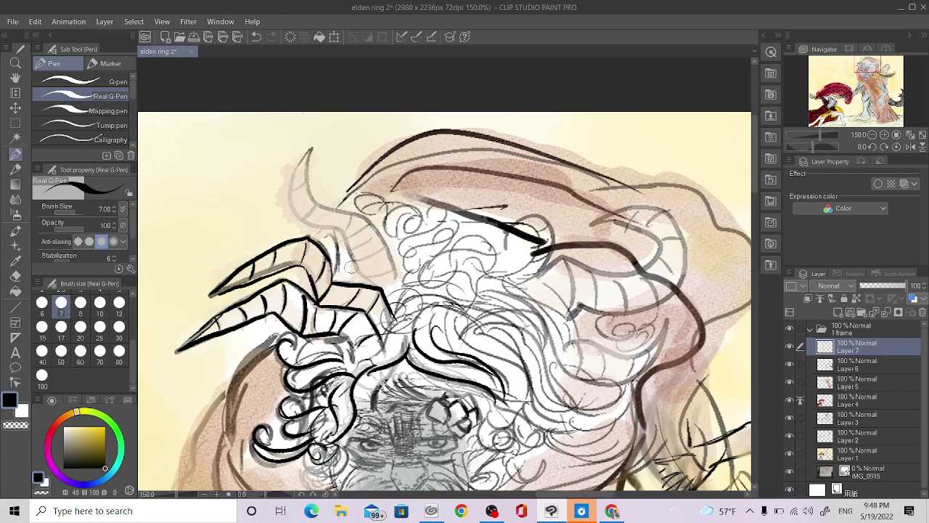
mouse_move(334, 258)
left_mouse_down()
mouse_move(328, 236)
mouse_move(334, 280)
mouse_move(326, 234)
left_mouse_up()
mouse_move(286, 193)
left_mouse_down()
mouse_move(291, 207)
mouse_move(350, 241)
mouse_move(363, 275)
left_mouse_up()
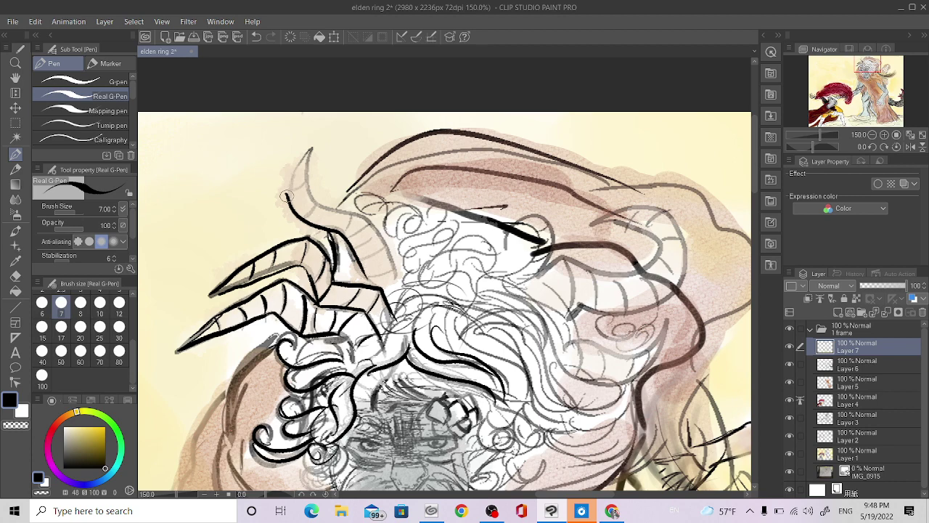
mouse_move(286, 193)
left_mouse_down()
mouse_move(308, 149)
mouse_move(319, 193)
mouse_move(338, 212)
left_mouse_up()
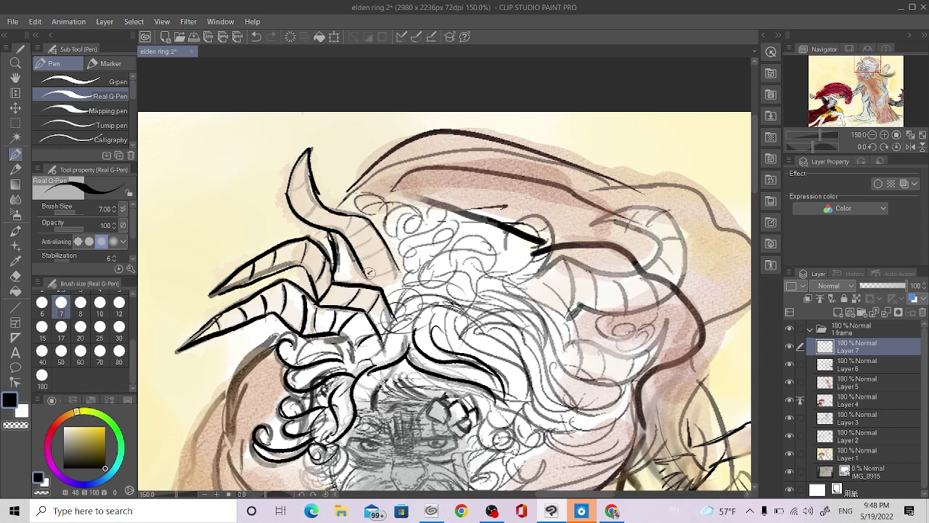
left_click_drag(396, 258, 366, 276)
left_click_drag(386, 240, 356, 263)
mouse_move(377, 225)
left_mouse_down()
mouse_move(347, 248)
mouse_move(323, 210)
mouse_move(306, 214)
mouse_move(342, 231)
left_mouse_up()
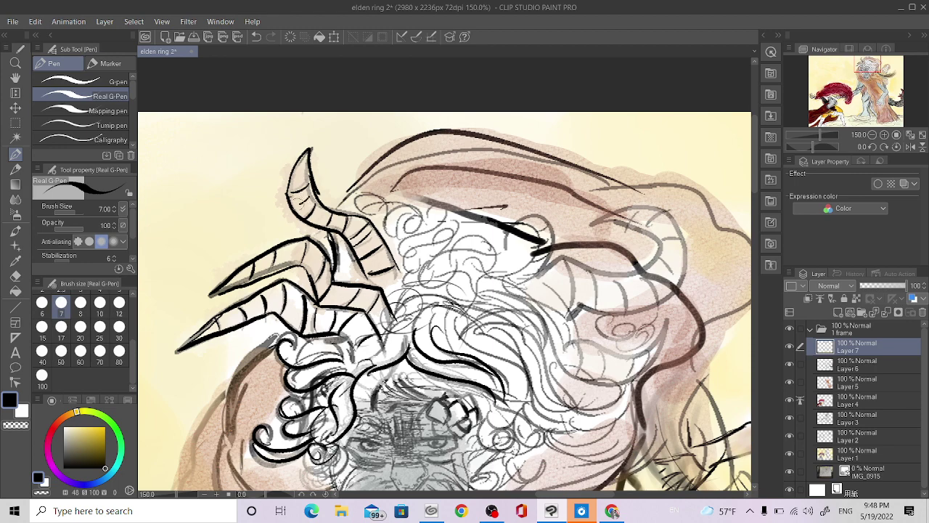
Ink looping curls on the crown of the giant's head and long wavy locks down the right-hand side.
left_click_drag(352, 190, 392, 221)
mouse_move(394, 233)
left_mouse_down()
mouse_move(413, 214)
mouse_move(436, 233)
mouse_move(439, 211)
mouse_move(429, 274)
mouse_move(448, 228)
left_mouse_up()
mouse_move(428, 261)
left_mouse_down()
mouse_move(443, 282)
mouse_move(479, 251)
mouse_move(453, 284)
mouse_move(464, 301)
left_mouse_up()
mouse_move(458, 262)
left_mouse_down()
mouse_move(407, 294)
mouse_move(428, 305)
mouse_move(399, 316)
mouse_move(410, 337)
mouse_move(363, 359)
mouse_move(348, 316)
left_mouse_up()
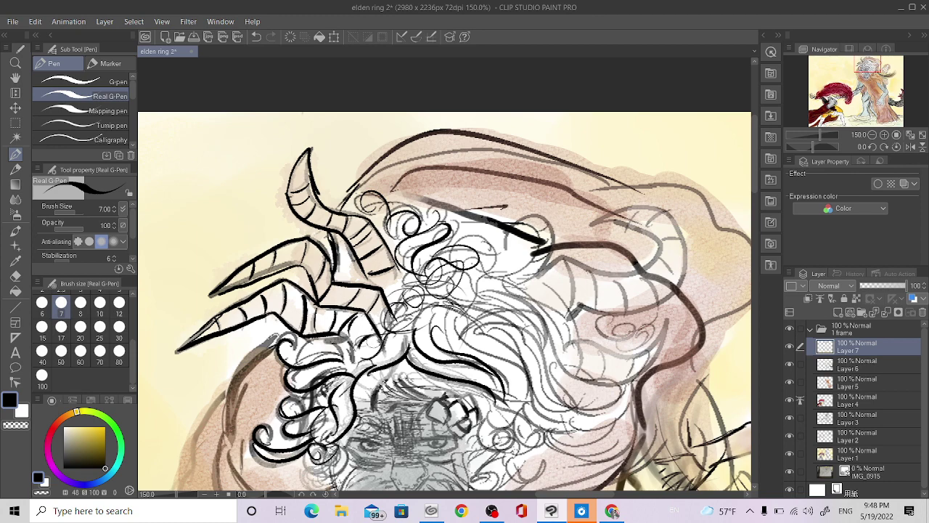
mouse_move(442, 312)
left_mouse_down()
mouse_move(468, 349)
mouse_move(526, 381)
mouse_move(519, 408)
mouse_move(491, 424)
mouse_move(500, 410)
mouse_move(540, 421)
mouse_move(501, 420)
mouse_move(486, 406)
mouse_move(484, 446)
mouse_move(512, 436)
mouse_move(508, 412)
mouse_move(538, 443)
mouse_move(508, 399)
mouse_move(522, 422)
mouse_move(517, 395)
mouse_move(537, 428)
mouse_move(534, 405)
mouse_move(570, 422)
mouse_move(533, 379)
mouse_move(527, 350)
mouse_move(563, 414)
left_mouse_up()
Ink the small right-hand horn with its bands and the curls between the hood's edge and the horn bases.
mouse_move(511, 350)
left_mouse_down()
mouse_move(479, 321)
mouse_move(508, 335)
mouse_move(457, 313)
mouse_move(469, 313)
mouse_move(428, 308)
mouse_move(504, 306)
mouse_move(541, 354)
mouse_move(530, 330)
mouse_move(479, 302)
mouse_move(530, 287)
mouse_move(508, 284)
mouse_move(547, 366)
mouse_move(588, 385)
mouse_move(574, 370)
mouse_move(602, 342)
mouse_move(577, 381)
mouse_move(551, 378)
mouse_move(610, 399)
mouse_move(577, 344)
mouse_move(566, 363)
mouse_move(580, 341)
mouse_move(625, 360)
mouse_move(663, 314)
mouse_move(649, 365)
mouse_move(609, 380)
mouse_move(563, 372)
mouse_move(575, 341)
mouse_move(602, 367)
mouse_move(595, 378)
mouse_move(642, 354)
mouse_move(661, 327)
left_mouse_up()
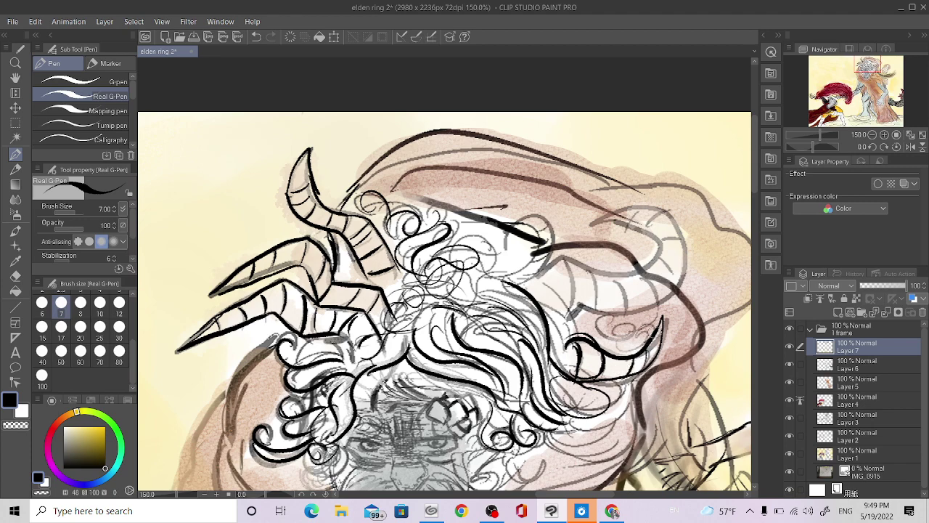
mouse_move(581, 334)
left_mouse_down()
mouse_move(570, 341)
mouse_move(583, 345)
left_mouse_up()
mouse_move(497, 280)
left_mouse_down()
mouse_move(536, 253)
mouse_move(521, 219)
mouse_move(541, 219)
mouse_move(553, 244)
mouse_move(541, 272)
mouse_move(517, 279)
mouse_move(536, 262)
left_mouse_up()
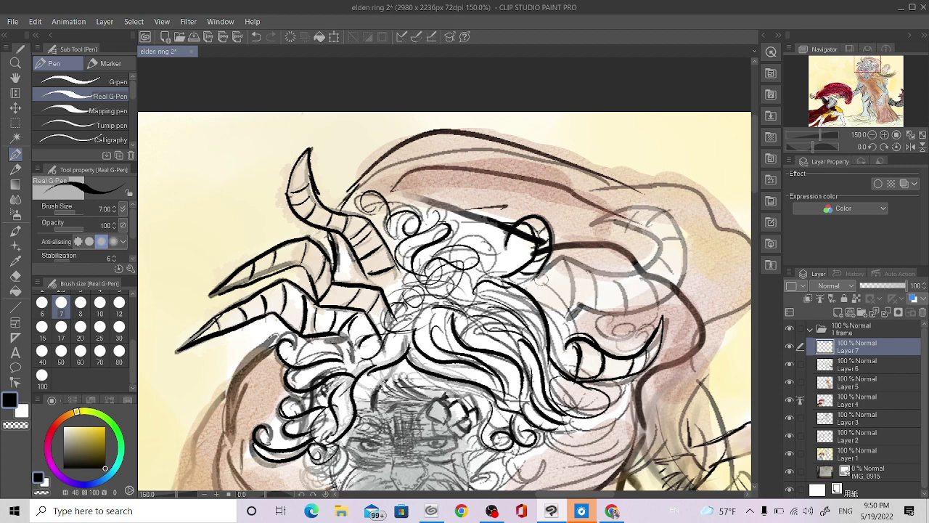
Ink the large curled right-hand horn, tracing its inner and outer edges, ridge bands and pointed tip.
left_click_drag(540, 278, 552, 286)
mouse_move(563, 262)
left_mouse_down()
mouse_move(543, 280)
mouse_move(565, 255)
mouse_move(617, 273)
mouse_move(637, 271)
mouse_move(657, 250)
mouse_move(640, 228)
mouse_move(583, 222)
left_mouse_up()
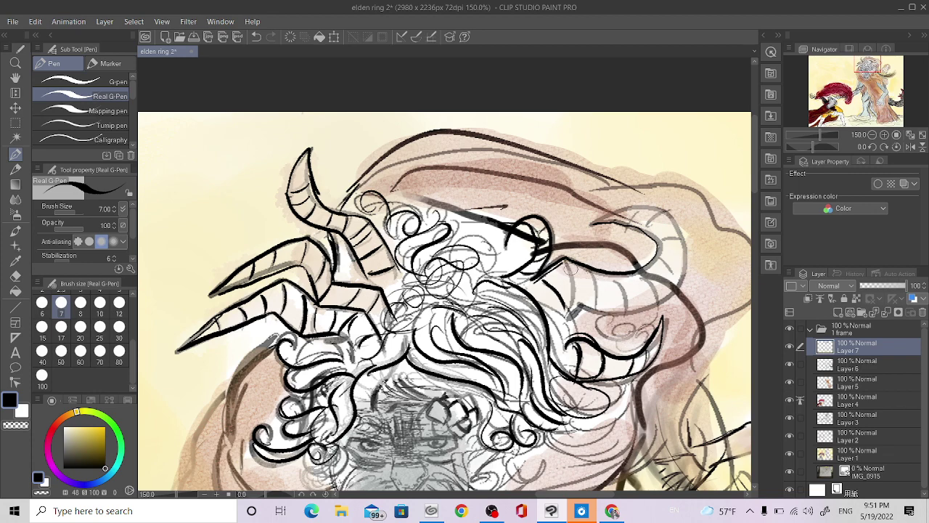
left_click_drag(563, 263, 577, 309)
left_click_drag(586, 270, 597, 311)
left_click_drag(609, 270, 636, 312)
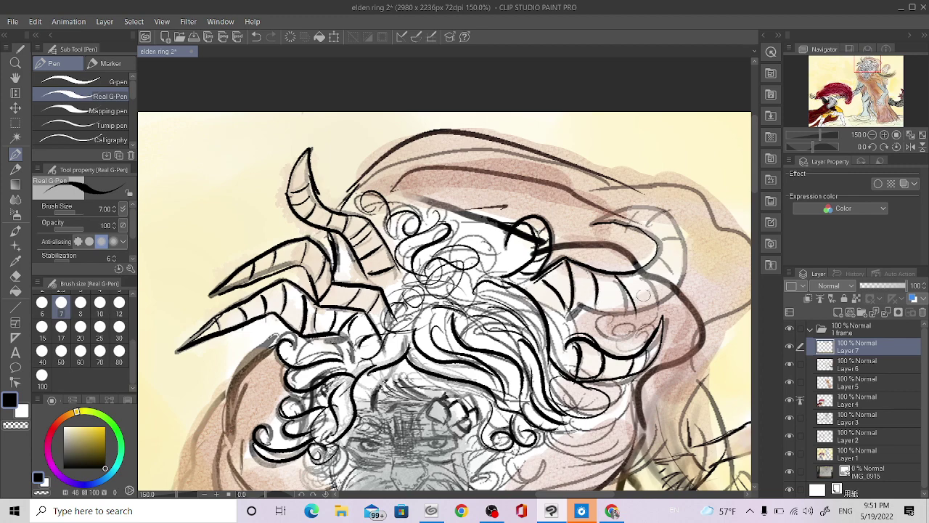
mouse_move(662, 252)
left_mouse_down()
mouse_move(671, 285)
mouse_move(681, 244)
mouse_move(617, 228)
left_mouse_up()
mouse_move(567, 307)
left_mouse_down()
mouse_move(563, 324)
mouse_move(574, 313)
mouse_move(661, 311)
mouse_move(686, 285)
mouse_move(682, 240)
mouse_move(666, 214)
mouse_move(647, 197)
mouse_move(633, 211)
left_mouse_up()
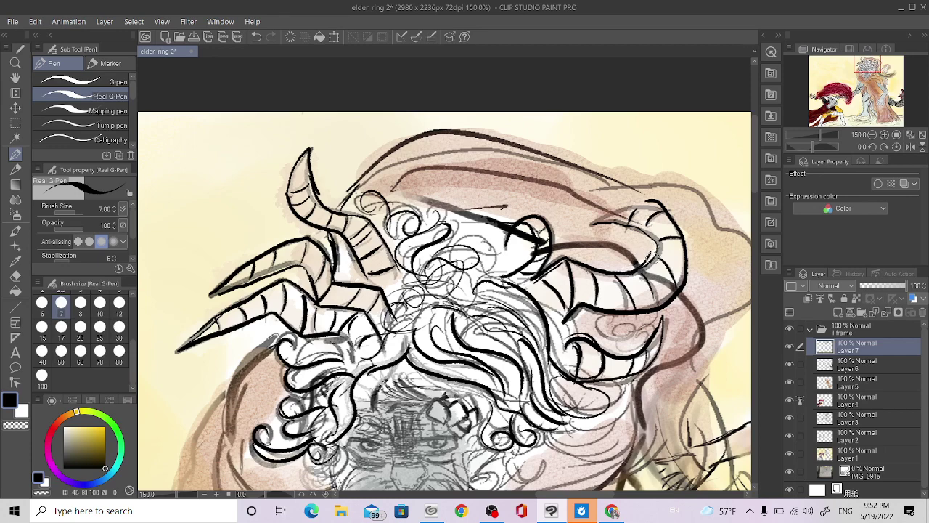
mouse_move(628, 222)
left_mouse_down()
mouse_move(581, 226)
mouse_move(637, 204)
mouse_move(662, 215)
mouse_move(652, 202)
left_mouse_up()
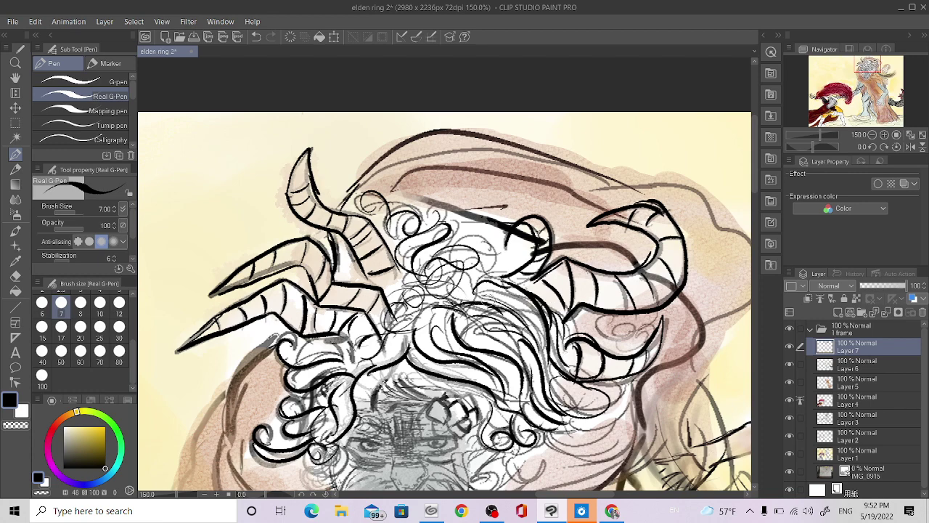
Add fine black strands across the top of the hair and dark scribbled curls at the crown.
mouse_move(506, 291)
left_mouse_down()
mouse_move(450, 294)
mouse_move(446, 309)
mouse_move(415, 298)
mouse_move(411, 323)
left_mouse_up()
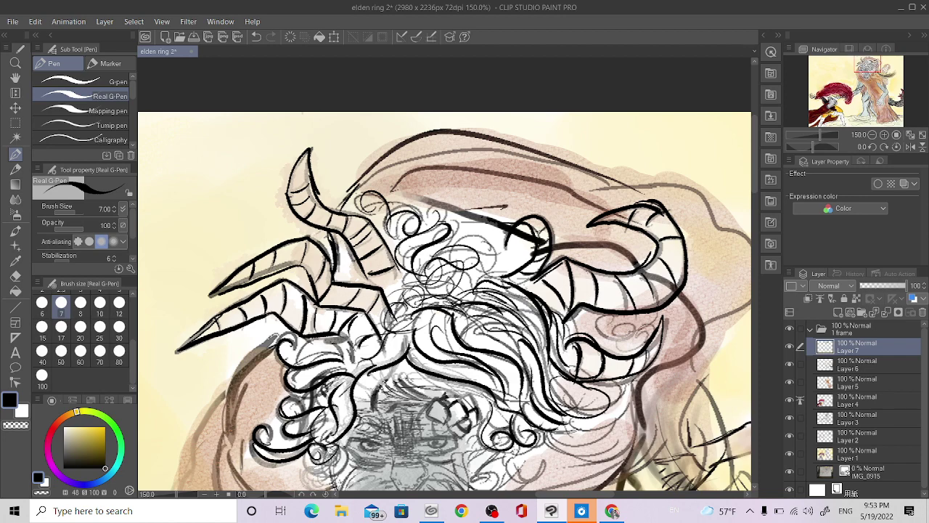
mouse_move(468, 274)
left_mouse_down()
mouse_move(469, 241)
mouse_move(477, 287)
mouse_move(466, 253)
mouse_move(479, 275)
mouse_move(497, 254)
mouse_move(469, 270)
left_mouse_up()
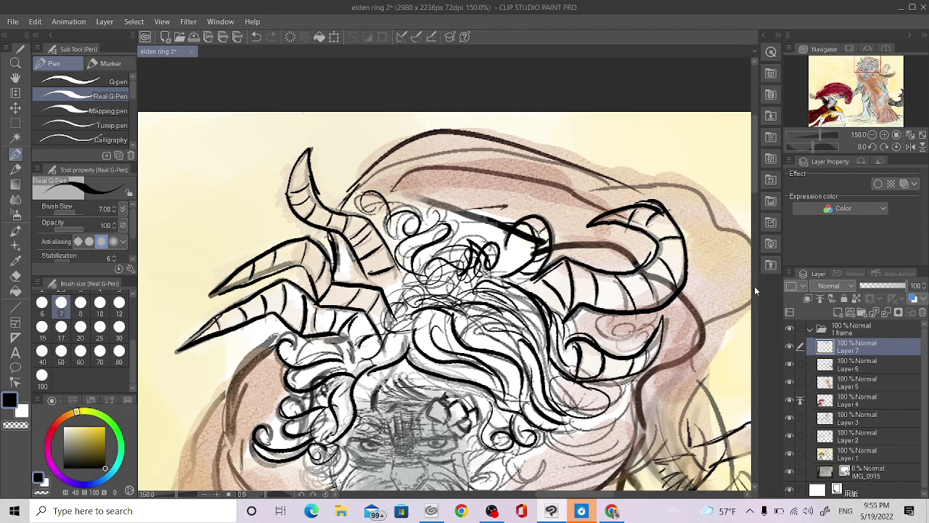
Ink curved black beard strands sweeping down from the nose across the giant's cheek.
scroll(754, 286, "down", 10)
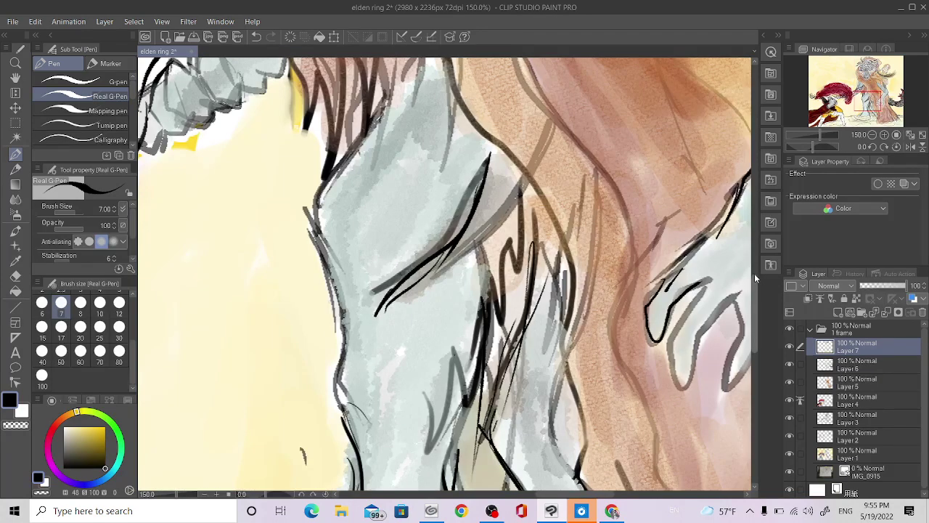
scroll(754, 274, "up", 8)
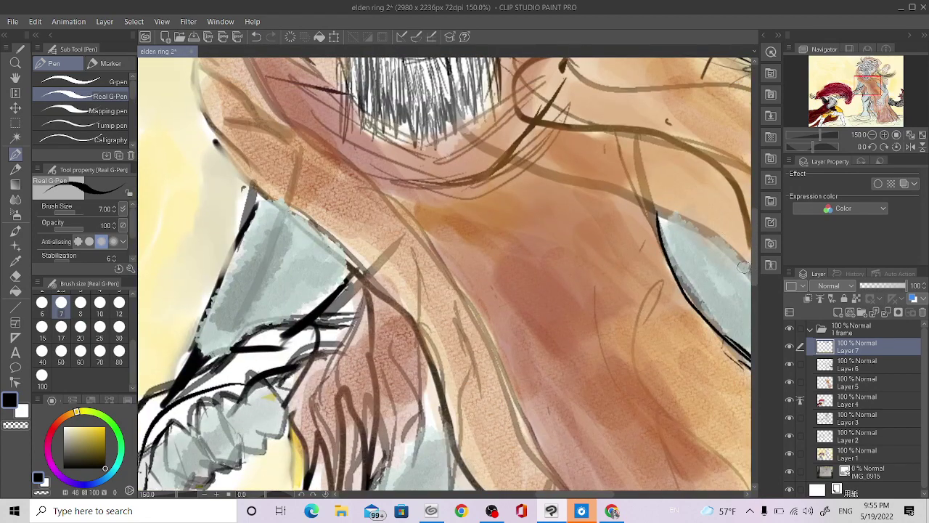
scroll(744, 267, "up", 8)
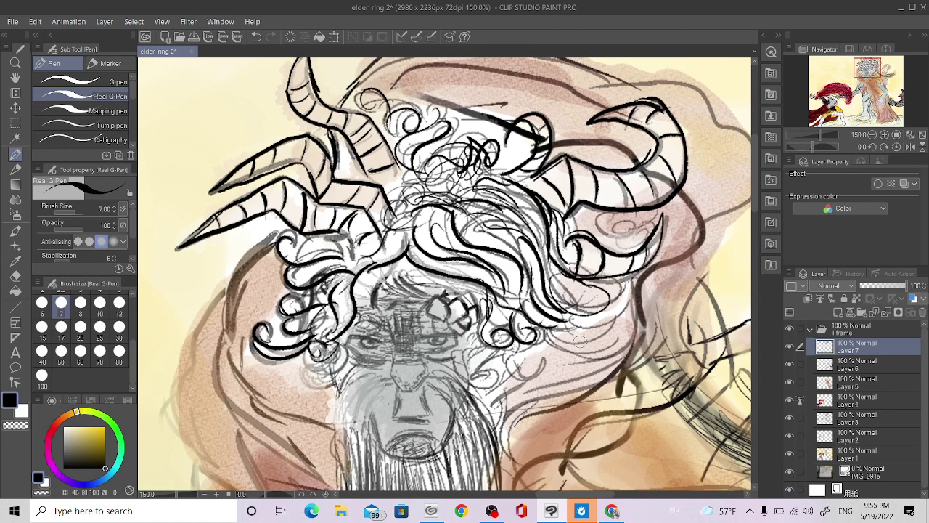
left_click(753, 319)
left_click_drag(756, 297, 753, 178)
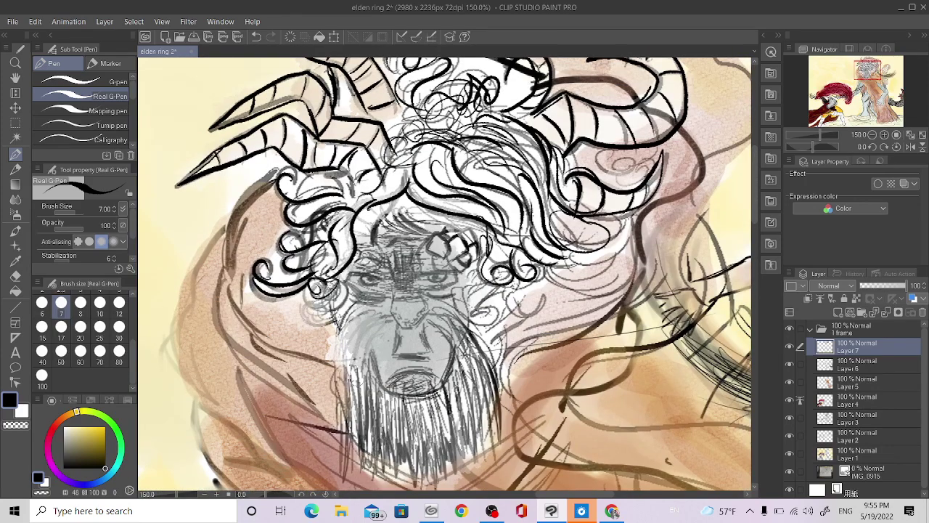
mouse_move(379, 327)
left_mouse_down()
mouse_move(366, 360)
mouse_move(373, 343)
mouse_move(351, 367)
left_mouse_up()
mouse_move(384, 311)
left_mouse_down()
mouse_move(346, 349)
mouse_move(344, 370)
mouse_move(337, 345)
left_mouse_up()
left_click_drag(352, 334, 338, 369)
left_click_drag(380, 309, 337, 363)
mouse_move(382, 305)
left_mouse_down()
mouse_move(336, 352)
mouse_move(344, 362)
left_mouse_up()
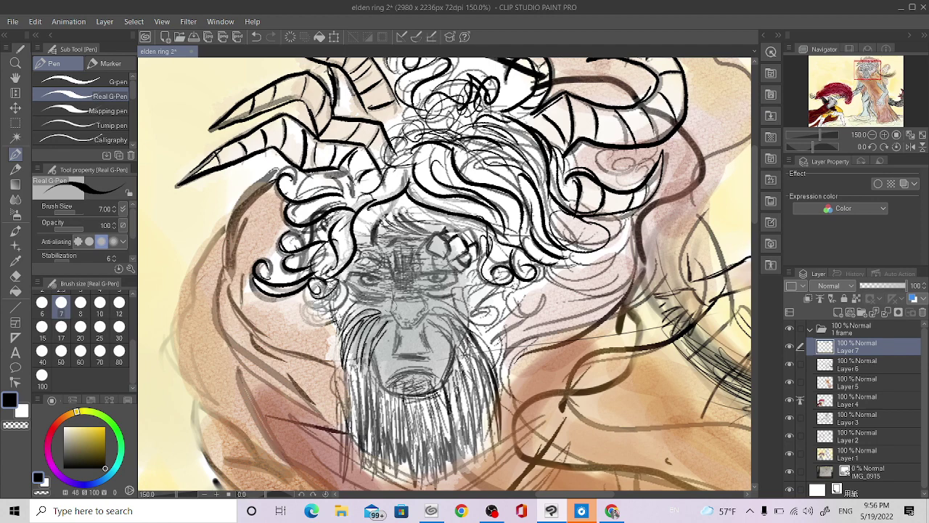
Ink the creases under the giant's eyes, the nose, the folds above the lip and the mouth.
mouse_move(341, 305)
left_mouse_down()
mouse_move(319, 312)
mouse_move(344, 318)
mouse_move(319, 298)
mouse_move(309, 312)
mouse_move(335, 312)
mouse_move(365, 290)
mouse_move(383, 290)
mouse_move(379, 298)
left_mouse_up()
mouse_move(395, 292)
left_mouse_down()
mouse_move(408, 298)
mouse_move(388, 316)
mouse_move(401, 329)
mouse_move(430, 308)
mouse_move(410, 290)
left_mouse_up()
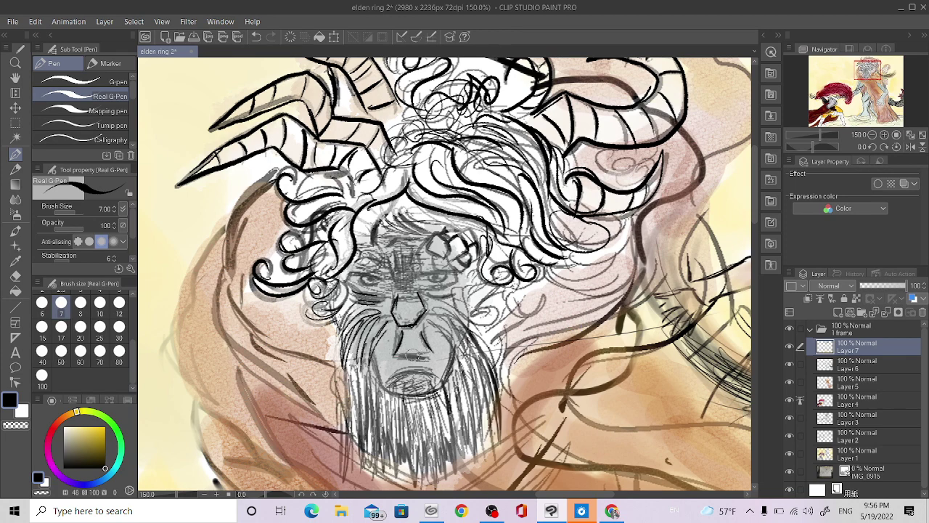
mouse_move(399, 355)
left_mouse_down()
mouse_move(433, 356)
mouse_move(414, 379)
mouse_move(398, 376)
mouse_move(435, 377)
mouse_move(408, 397)
mouse_move(420, 389)
mouse_move(434, 418)
left_mouse_up()
Draw long black strands down the beard from beneath the mouth to its right-hand edge.
left_click_drag(412, 386, 440, 448)
mouse_move(404, 403)
left_mouse_down()
mouse_move(411, 436)
mouse_move(399, 411)
mouse_move(402, 471)
left_mouse_up()
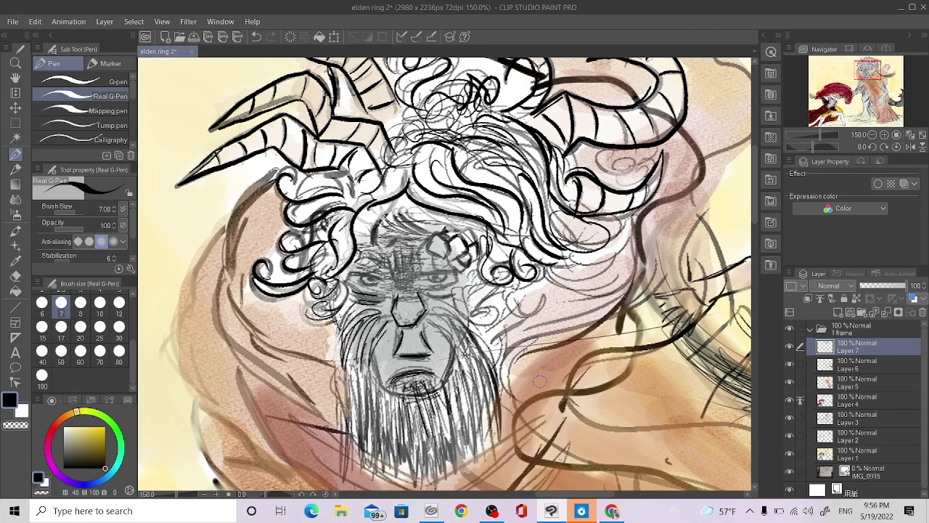
left_click_drag(435, 395, 444, 444)
left_click_drag(444, 408, 459, 458)
left_click_drag(451, 381, 468, 451)
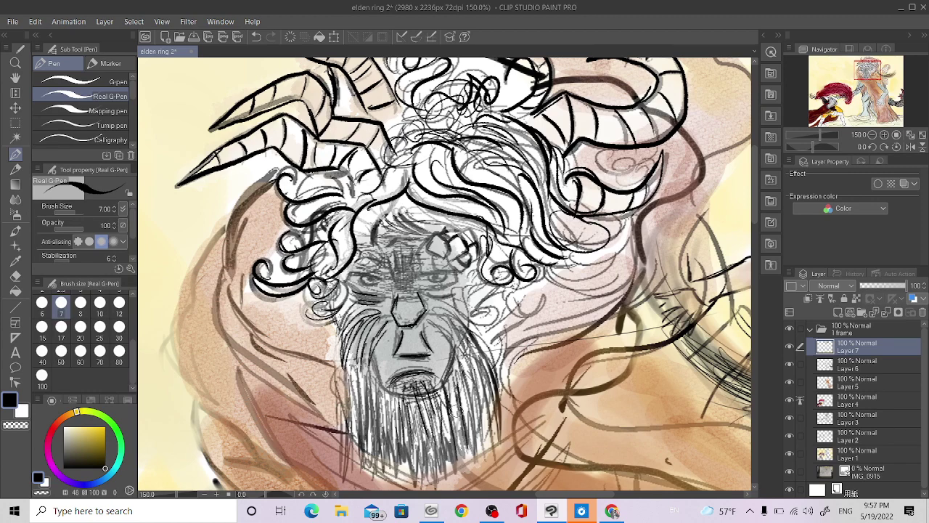
mouse_move(452, 405)
left_mouse_down()
mouse_move(471, 454)
mouse_move(478, 443)
left_mouse_up()
left_click_drag(468, 391, 480, 437)
left_click_drag(470, 374, 485, 448)
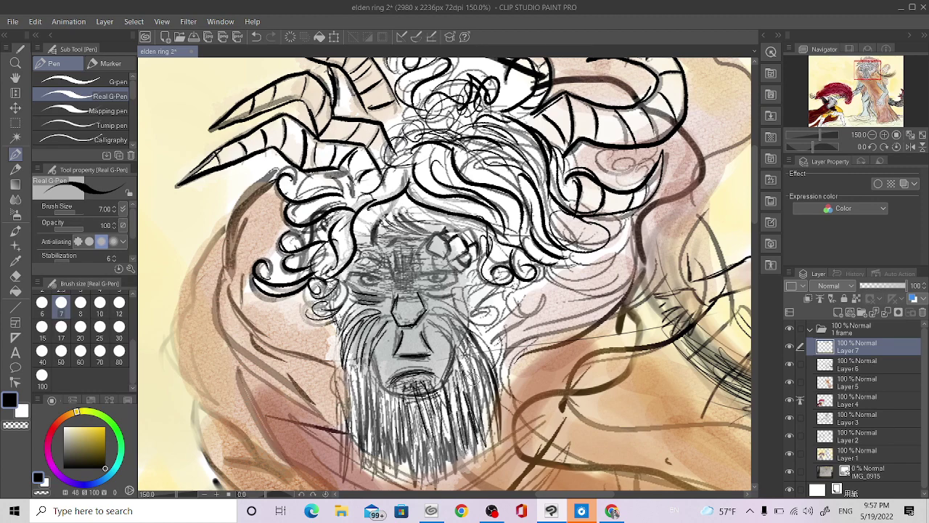
left_click_drag(475, 391, 485, 423)
Thicken the beard's left-hand edge and lower tips with long downward black strokes.
left_click_drag(352, 368, 363, 437)
left_click_drag(359, 373, 375, 452)
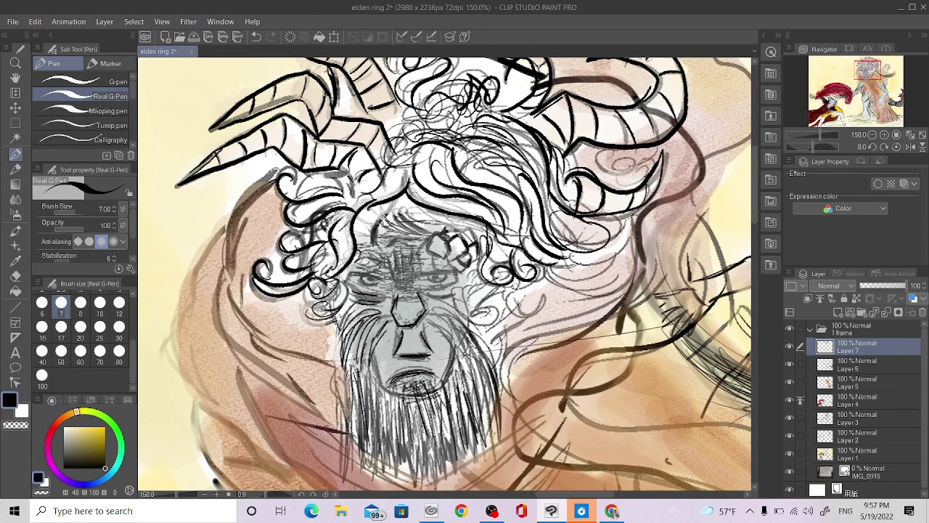
left_click_drag(356, 363, 363, 439)
left_click_drag(355, 383, 356, 468)
mouse_move(356, 420)
left_mouse_down()
mouse_move(361, 444)
mouse_move(377, 437)
mouse_move(390, 470)
left_mouse_up()
left_click_drag(390, 410, 397, 457)
left_click_drag(404, 411, 417, 477)
mouse_move(408, 437)
left_mouse_down()
mouse_move(429, 485)
mouse_move(444, 480)
left_mouse_up()
left_click_drag(438, 421, 440, 473)
left_click_drag(436, 398, 445, 453)
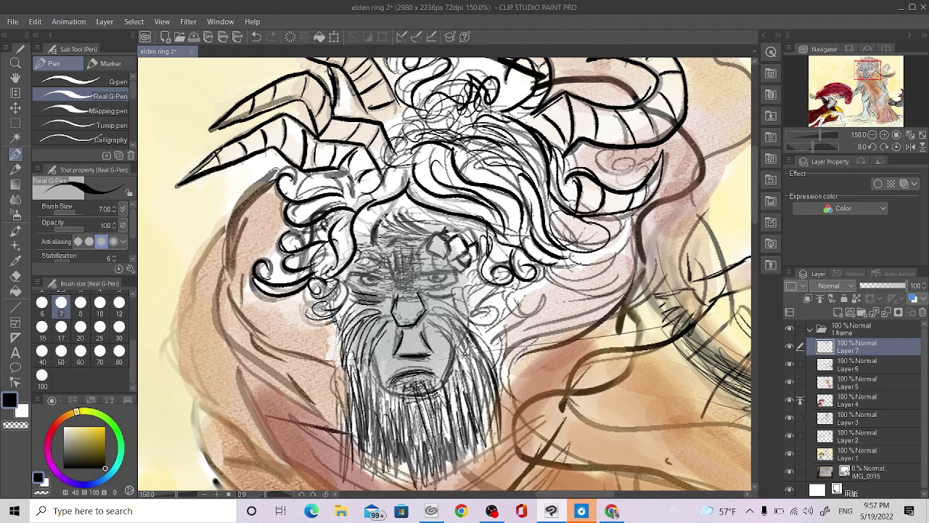
Try inking heavy slanted black upper lids over both of the giant's eyes.
mouse_move(445, 334)
left_mouse_down()
mouse_move(432, 315)
mouse_move(439, 337)
left_mouse_up()
mouse_move(438, 284)
left_mouse_down()
mouse_move(427, 296)
mouse_move(431, 287)
mouse_move(411, 279)
mouse_move(427, 286)
mouse_move(366, 293)
mouse_move(352, 280)
mouse_move(340, 289)
mouse_move(351, 301)
left_mouse_up()
mouse_move(372, 268)
left_mouse_down()
mouse_move(360, 282)
mouse_move(348, 279)
left_mouse_up()
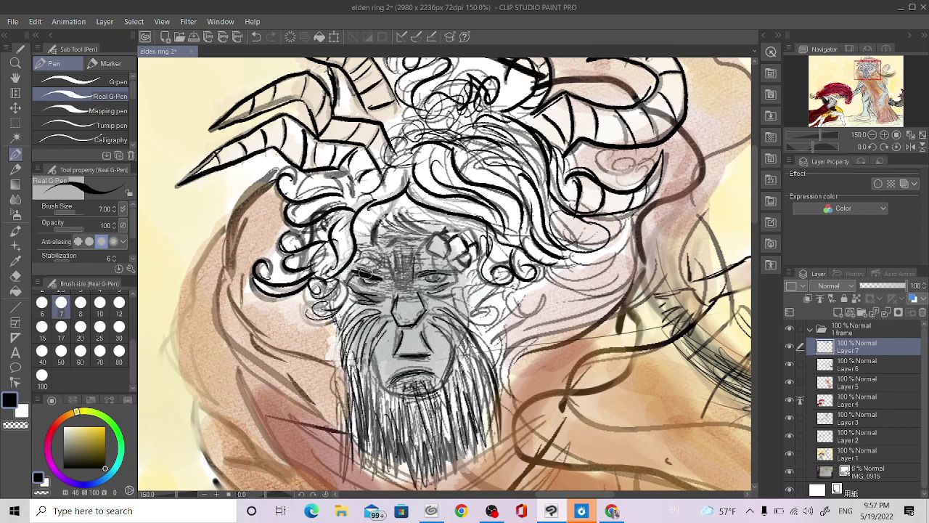
mouse_move(428, 273)
left_mouse_down()
mouse_move(399, 285)
mouse_move(435, 273)
left_mouse_up()
left_click_drag(374, 263, 354, 277)
left_click_drag(434, 264, 397, 284)
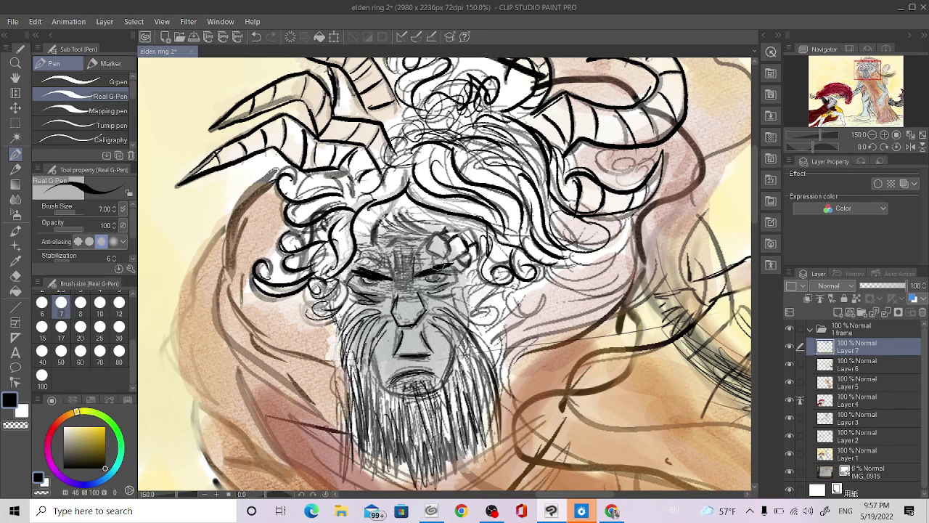
Undo the heavy black strokes over the giant's eyes.
key("ctrl+z")
key("ctrl+z")
key("ctrl+z")
key("ctrl+z")
key("ctrl+z")
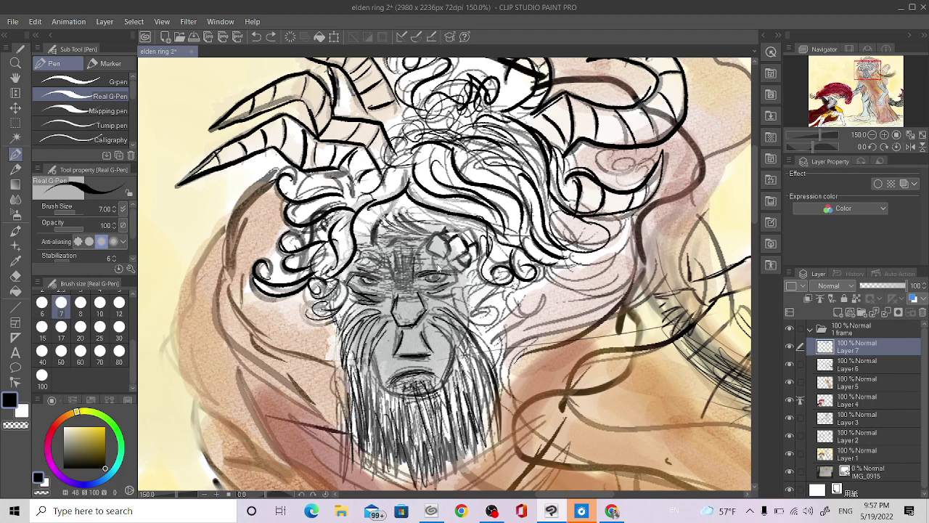
key("ctrl+z")
Ink the giant's eyes with dark lids and pupils, plus the brow, forehead hairline and curls beside the face.
mouse_move(348, 269)
left_mouse_down()
mouse_move(378, 283)
mouse_move(456, 279)
mouse_move(446, 271)
mouse_move(442, 281)
mouse_move(435, 270)
mouse_move(453, 264)
left_mouse_up()
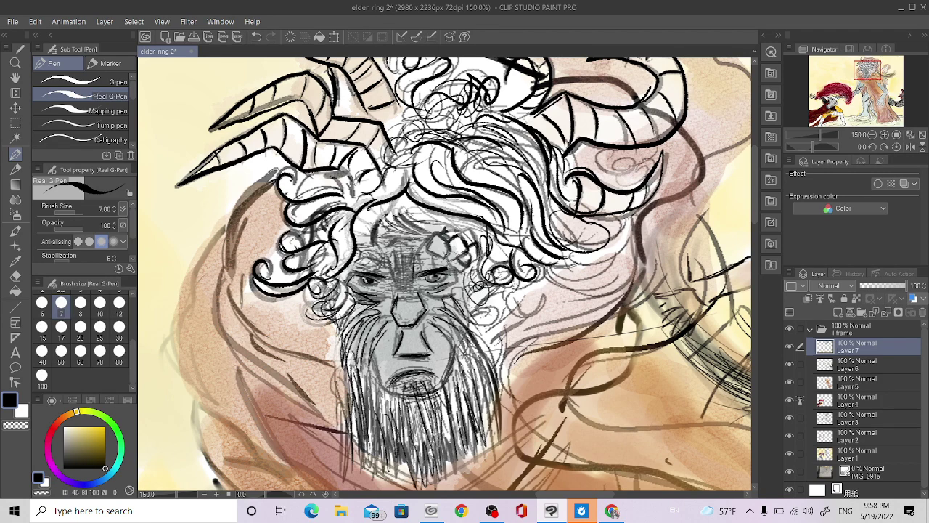
mouse_move(414, 268)
left_mouse_down()
mouse_move(377, 261)
mouse_move(411, 243)
mouse_move(392, 222)
mouse_move(411, 229)
mouse_move(374, 221)
mouse_move(381, 212)
mouse_move(369, 236)
mouse_move(407, 208)
mouse_move(396, 213)
mouse_move(399, 199)
mouse_move(370, 242)
mouse_move(398, 196)
mouse_move(464, 234)
mouse_move(392, 203)
mouse_move(372, 225)
mouse_move(392, 203)
mouse_move(399, 218)
mouse_move(403, 193)
mouse_move(506, 251)
left_mouse_up()
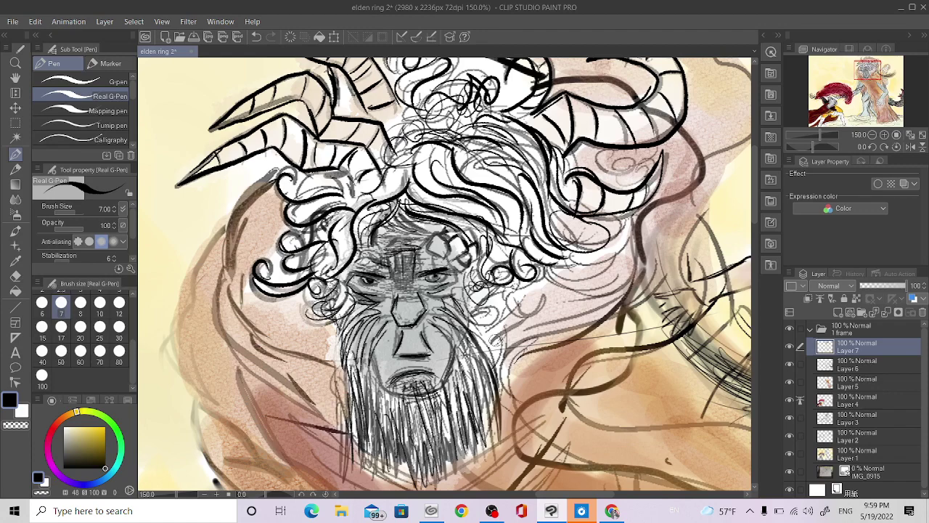
Ink sweeping black strands outward from the right edge of the giant's beard, following the lower hair and cloak collar folds.
mouse_move(501, 340)
left_mouse_down()
mouse_move(489, 332)
mouse_move(542, 299)
left_mouse_up()
left_click_drag(518, 331, 541, 315)
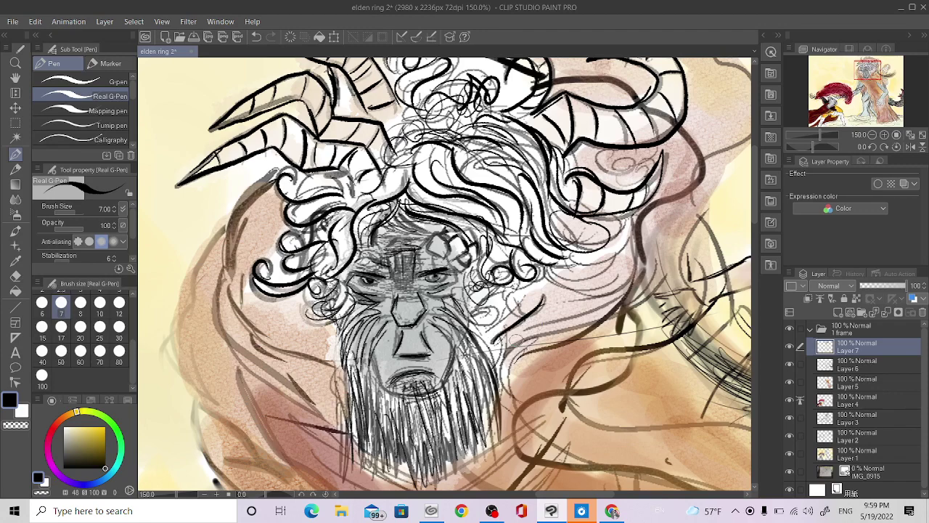
mouse_move(507, 357)
left_mouse_down()
mouse_move(544, 328)
mouse_move(525, 330)
mouse_move(611, 286)
left_mouse_up()
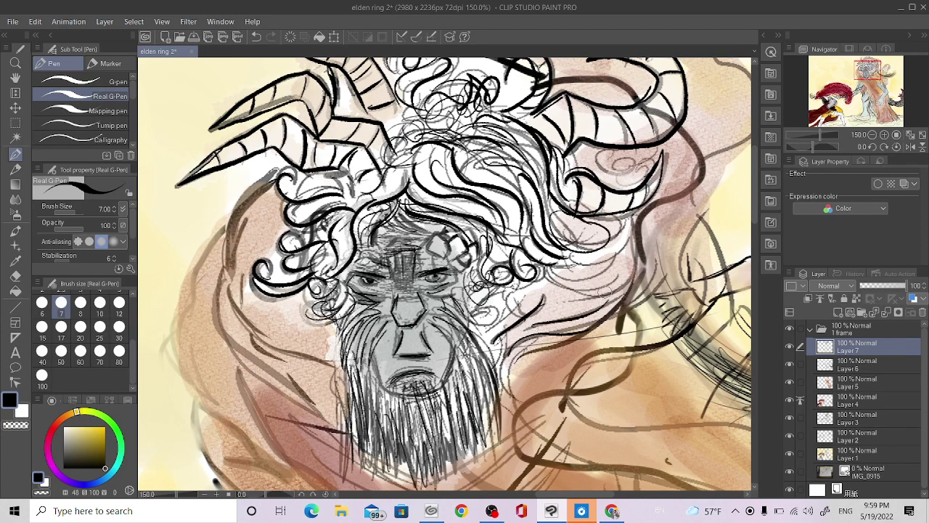
mouse_move(566, 304)
left_mouse_down()
mouse_move(629, 283)
mouse_move(549, 269)
left_mouse_up()
mouse_move(602, 280)
left_mouse_down()
mouse_move(550, 251)
mouse_move(614, 232)
mouse_move(590, 263)
left_mouse_up()
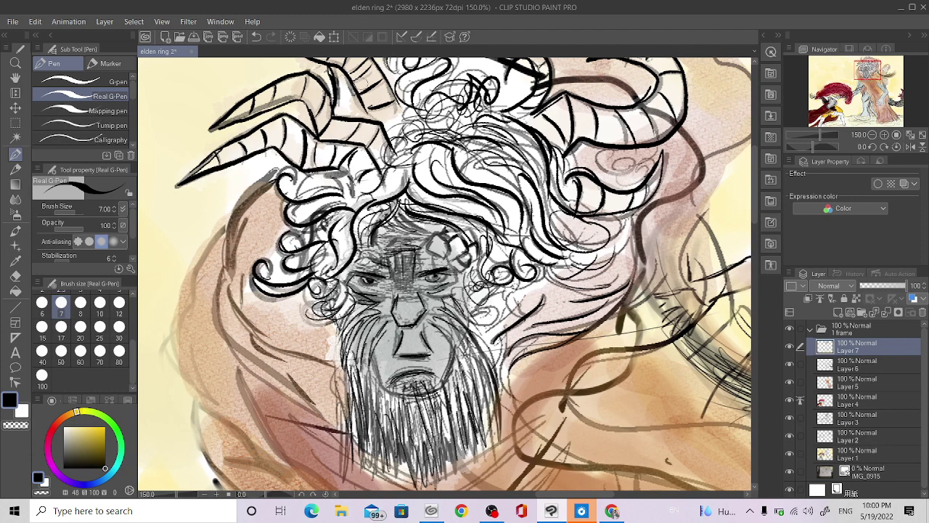
Darken the shading beneath the giant's left-hand eye and ink the curls hanging beside that side of the face.
mouse_move(492, 510)
mouse_move(397, 288)
left_mouse_down()
mouse_move(405, 284)
mouse_move(386, 285)
mouse_move(366, 270)
mouse_move(352, 287)
left_mouse_up()
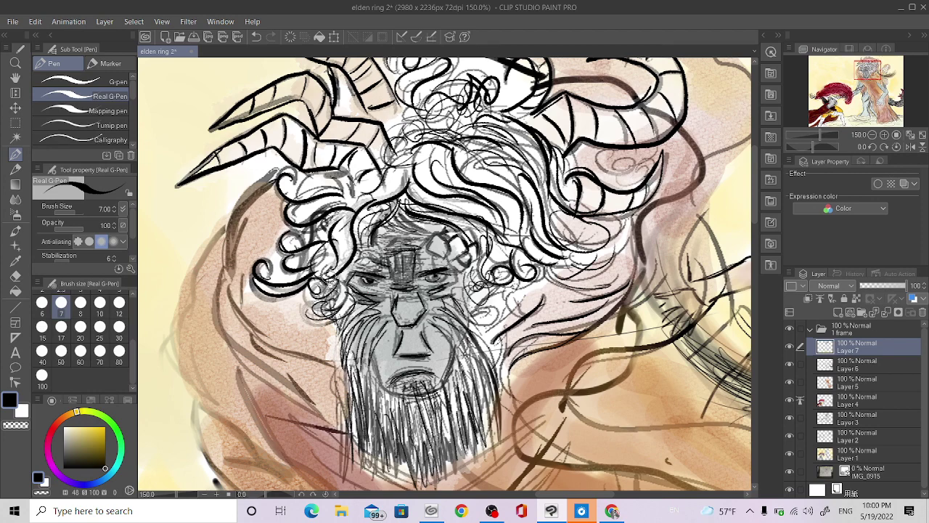
left_click_drag(329, 277, 319, 313)
Try outlining the left outer edge of the giant's cloak with thick black strokes from the shoulder downward.
left_click_drag(255, 326, 217, 280)
left_click_drag(221, 227, 193, 273)
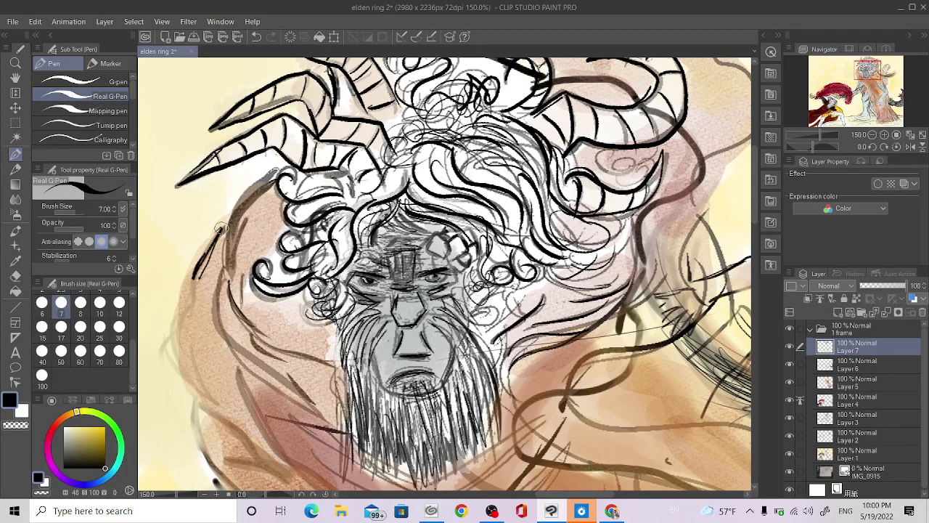
mouse_move(223, 224)
left_mouse_down()
mouse_move(195, 278)
mouse_move(199, 303)
mouse_move(190, 292)
mouse_move(190, 323)
mouse_move(234, 393)
mouse_move(214, 385)
left_mouse_up()
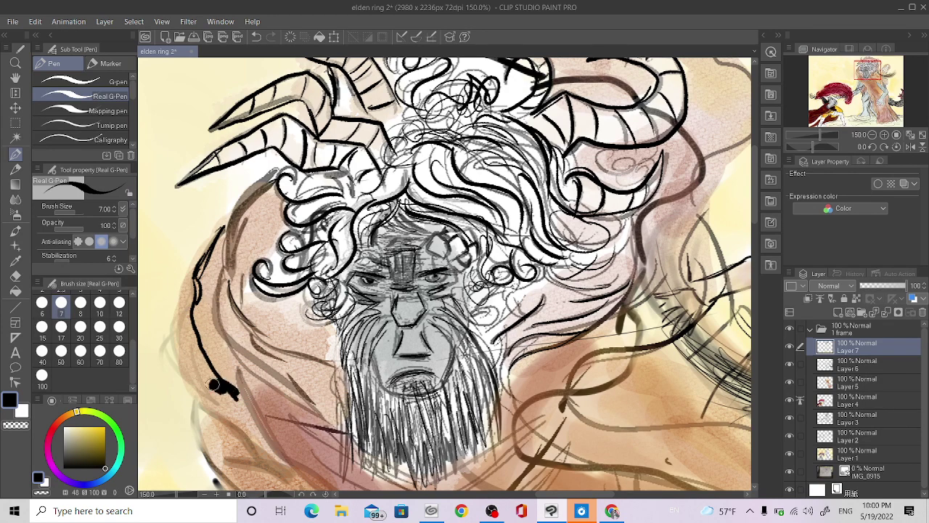
Undo the thick cloak outline and ink the cloak's left outer edge with one thin, continuous black line instead.
key("ctrl+z")
key("ctrl+z")
key("ctrl+z")
key("ctrl+z")
key("ctrl+z")
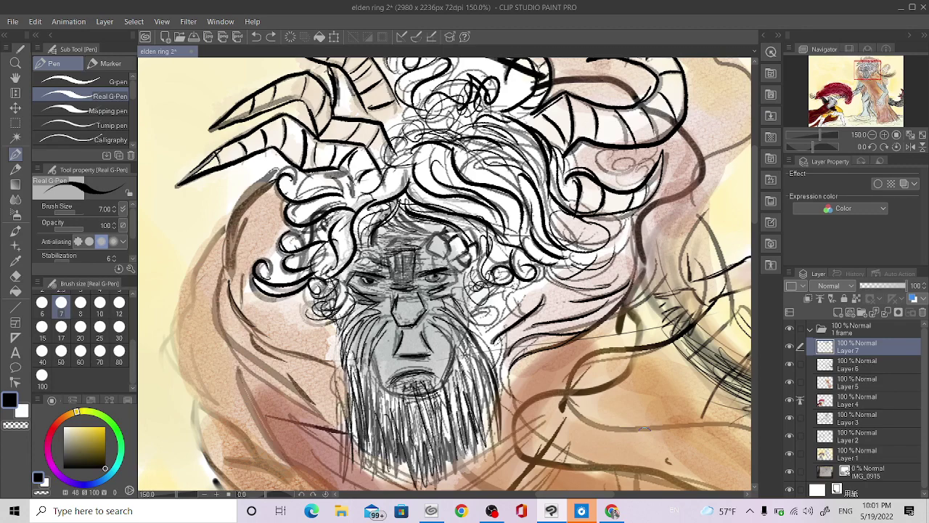
key("ctrl+y")
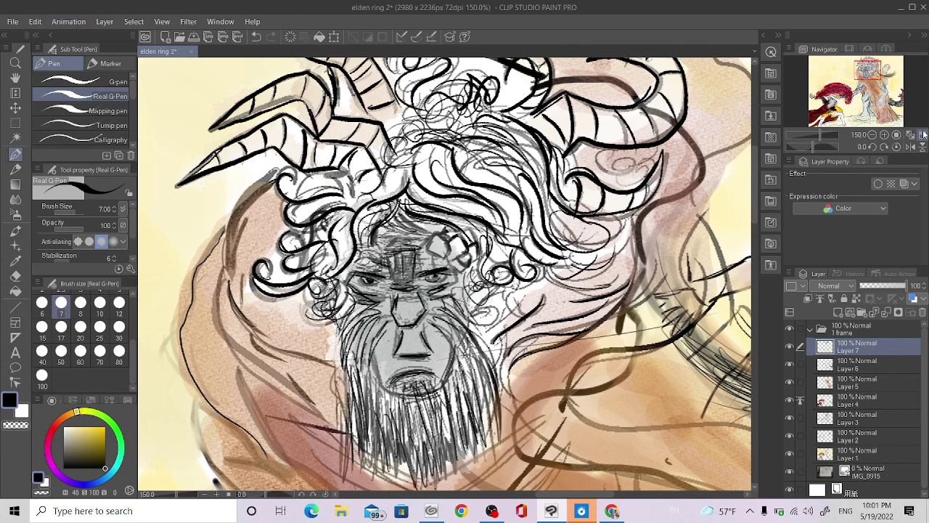
On a new layer, paint purple Transparent watercolor along the curling band beneath the red plume, up to the giant's hand.
left_click(923, 134)
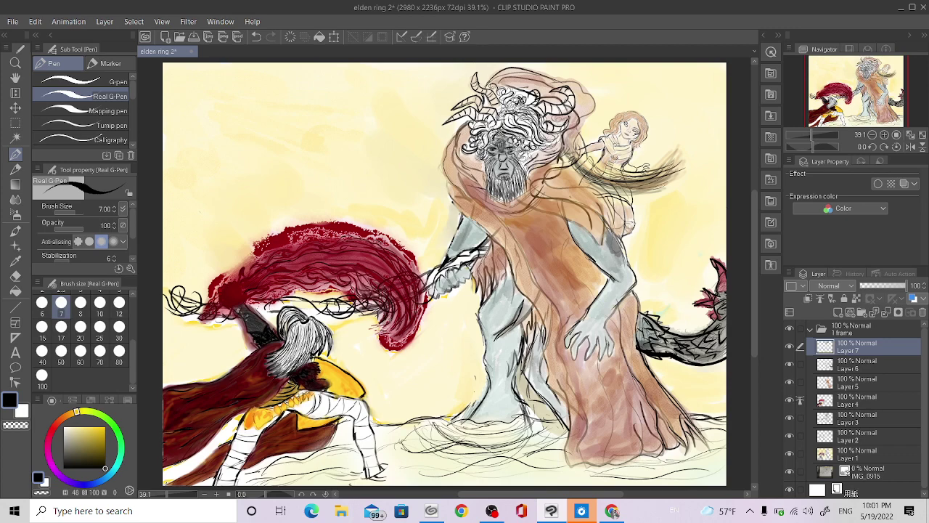
scroll(617, 156, "up", 5)
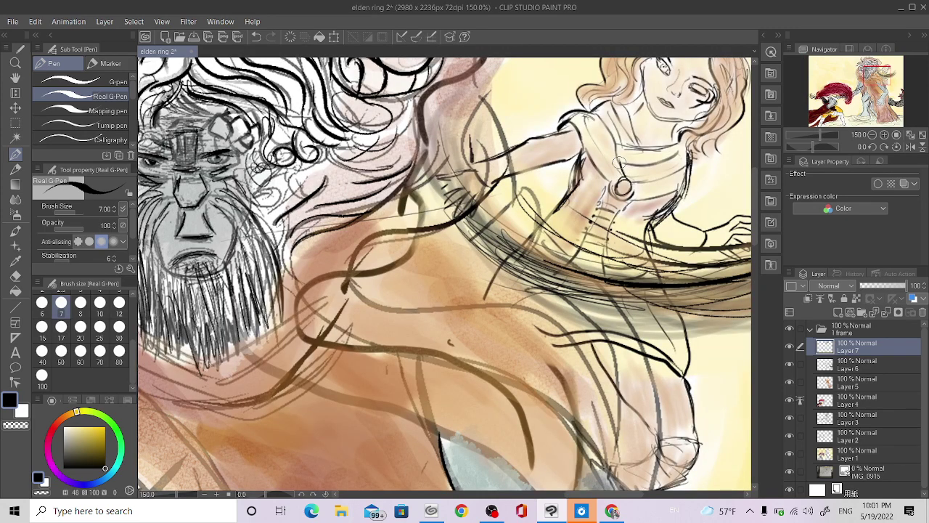
left_click_drag(619, 162, 585, 120)
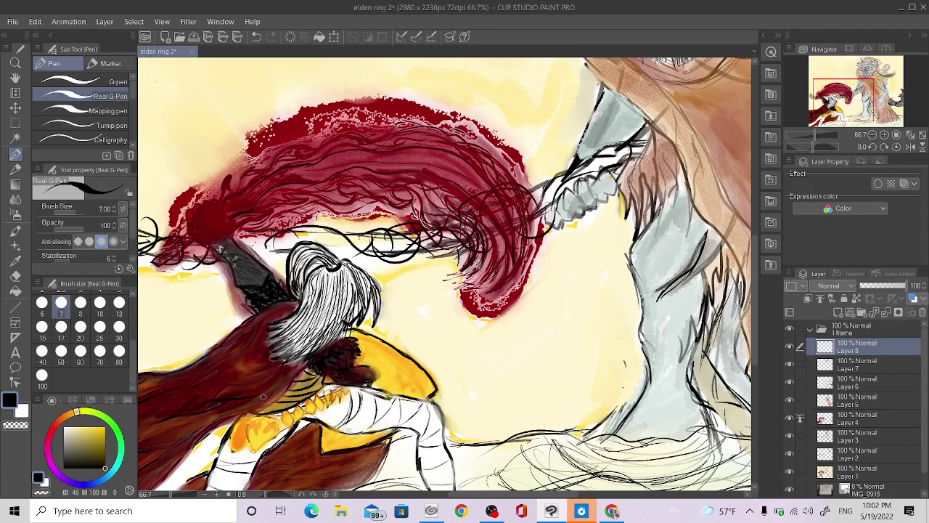
key("b")
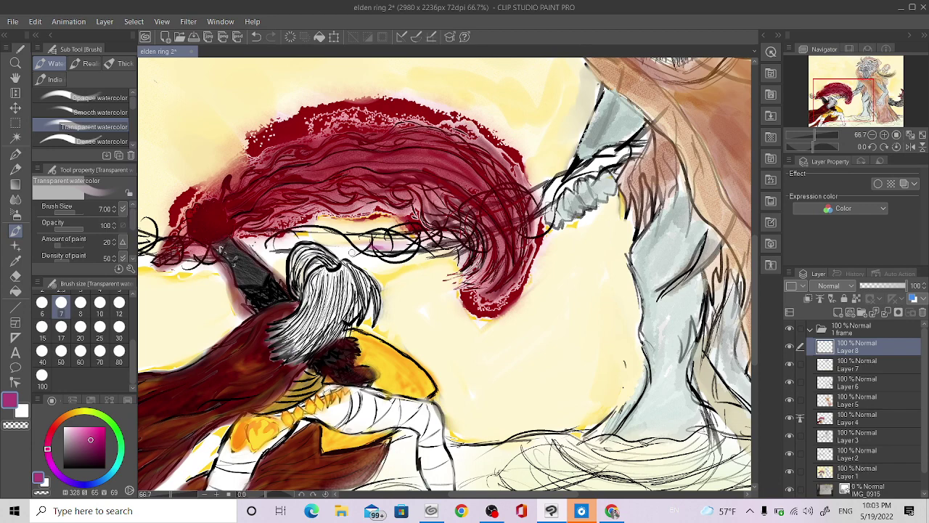
left_click_drag(465, 276, 606, 232)
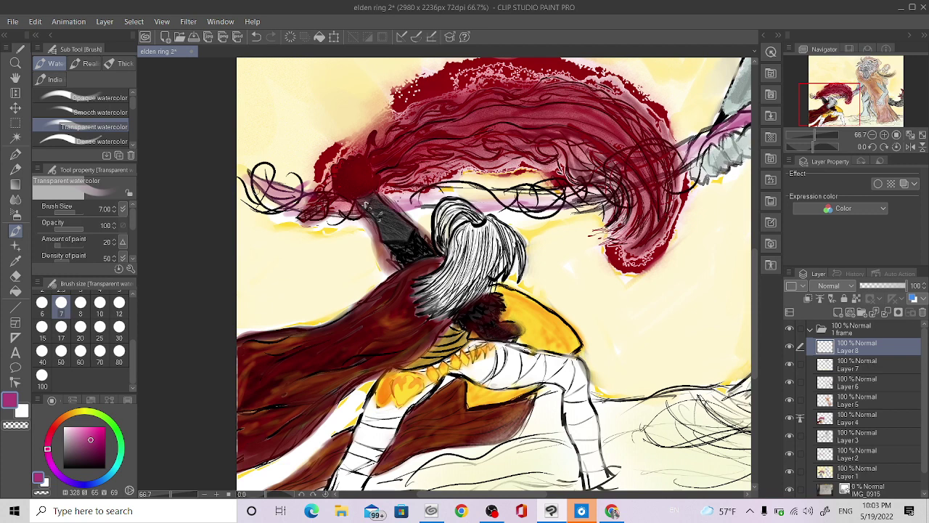
Switch to a pale cyan watercolor and tint the area just below the left end of the purple band.
left_click(116, 465)
left_click(74, 431)
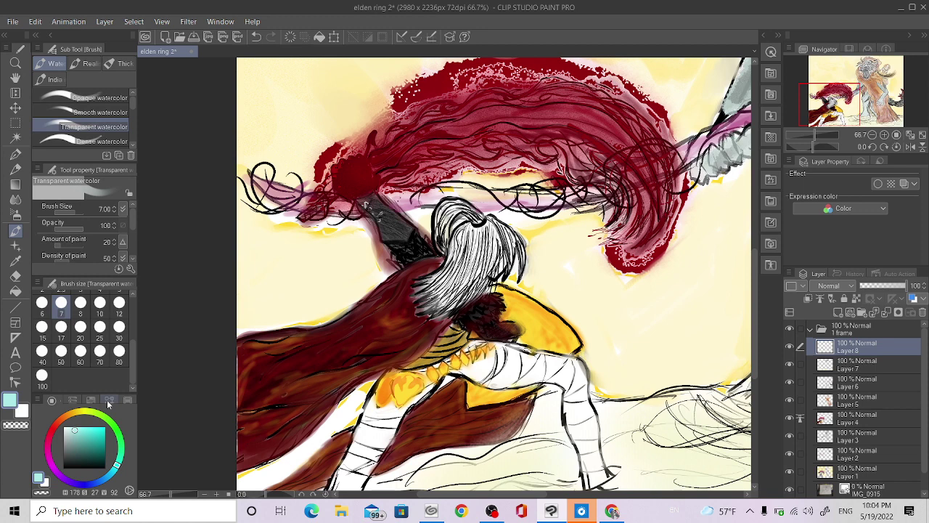
key("ctrl+z")
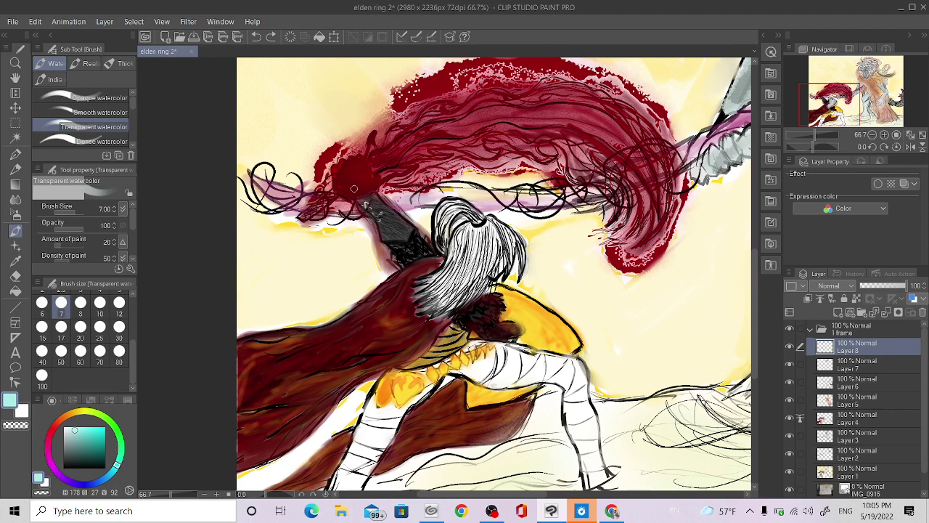
scroll(354, 189, "right", 3)
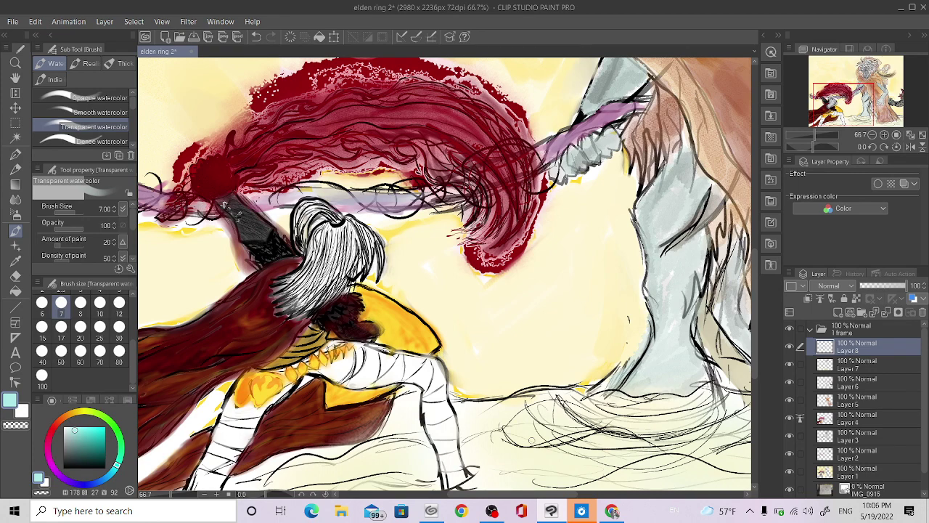
left_click_drag(435, 275, 675, 298)
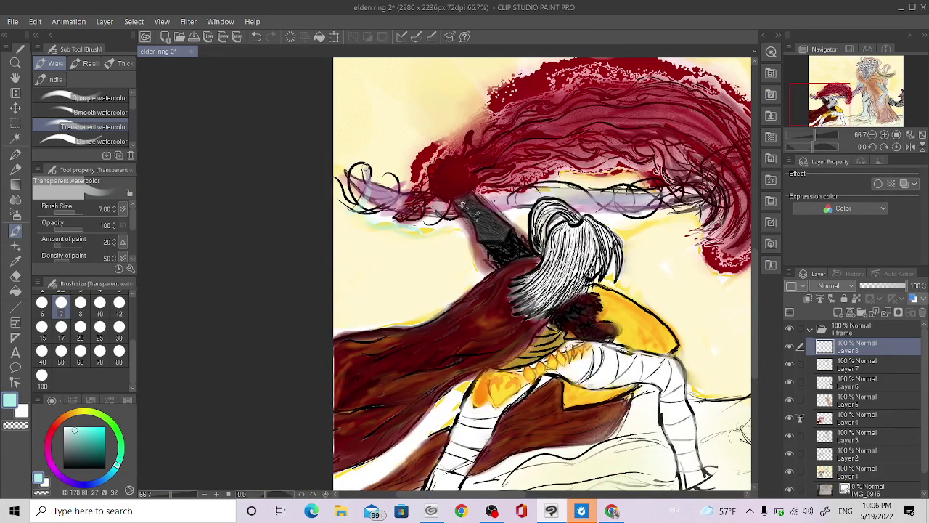
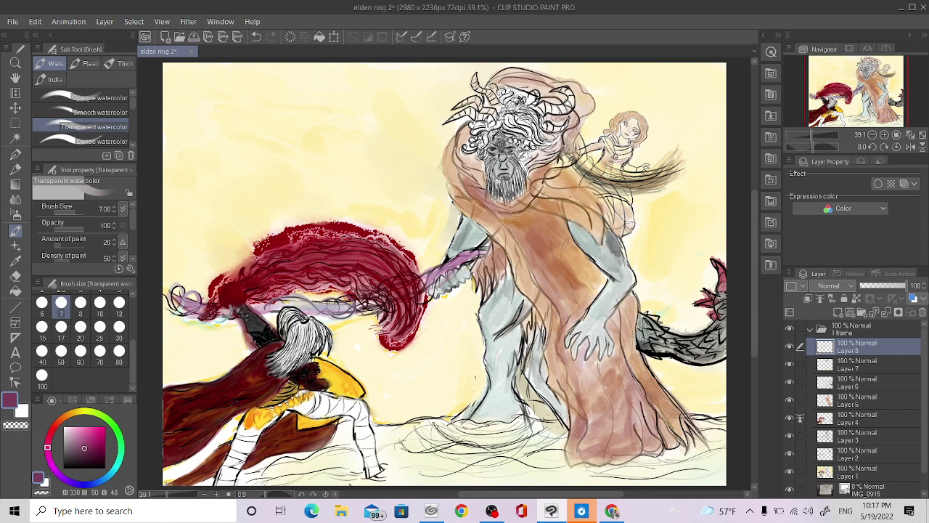
Save the finished "elden ring 2" illustration to its existing file.
left_click_drag(477, 80, 481, 87)
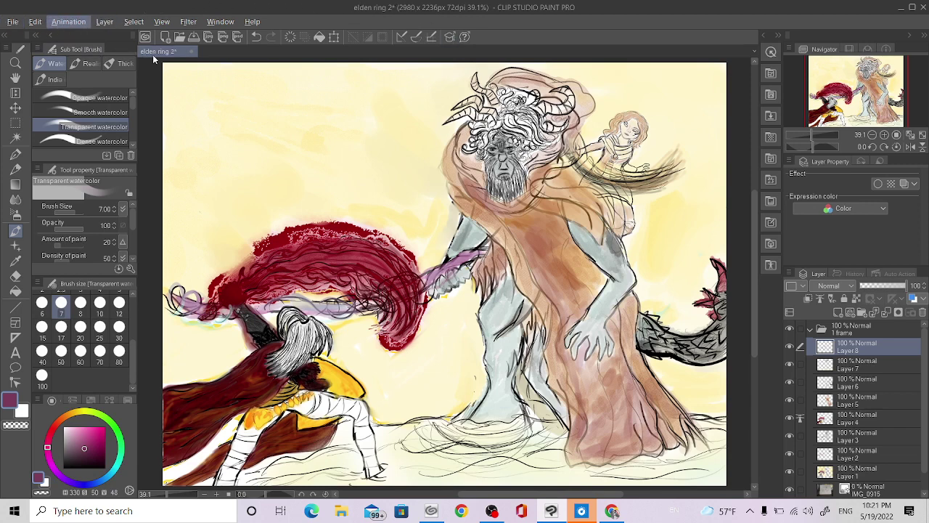
left_click(13, 21)
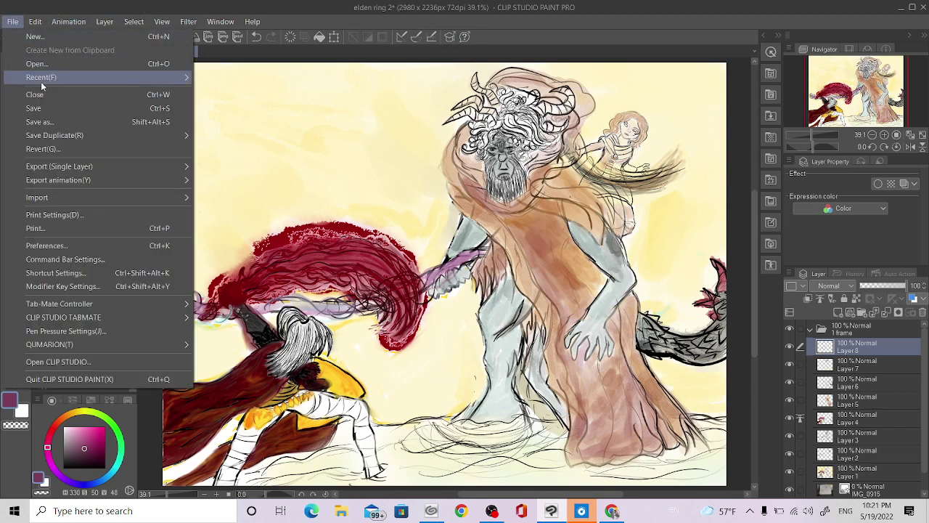
left_click(38, 111)
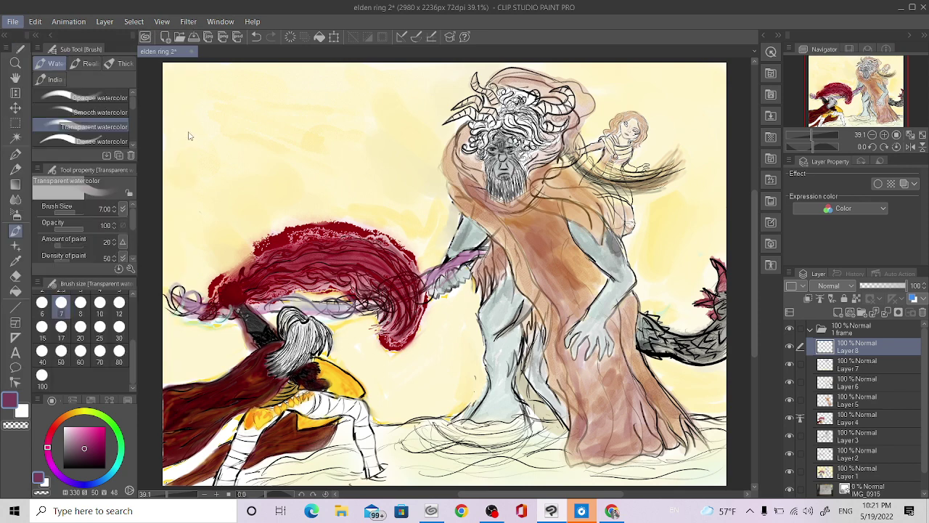